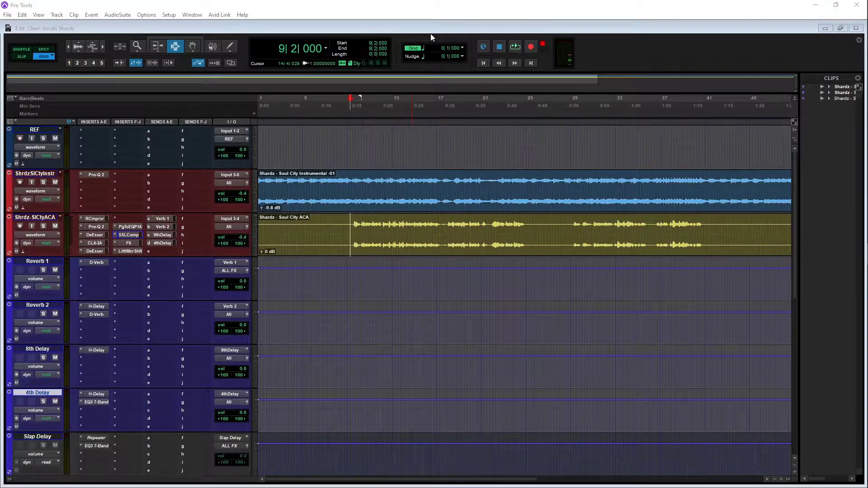
# Play the full mix from bar 9 with all vocal processing active, and stop playback after listening
pyautogui.click(346, 122)
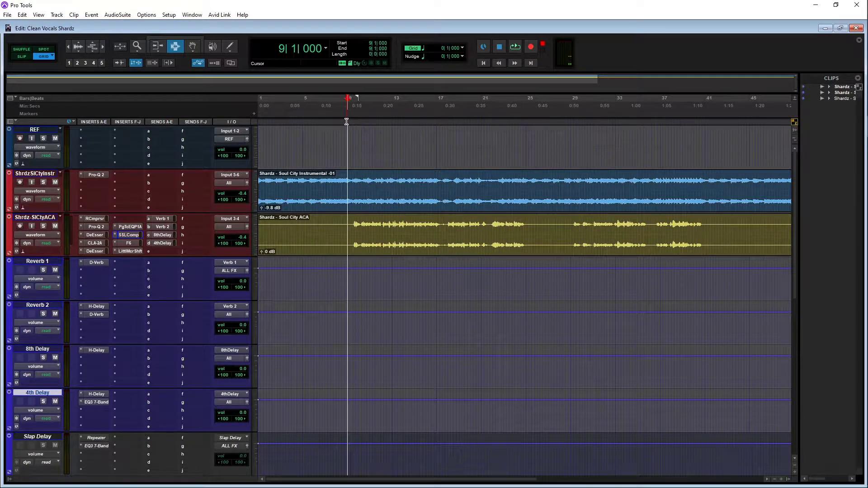
pyautogui.press('space')
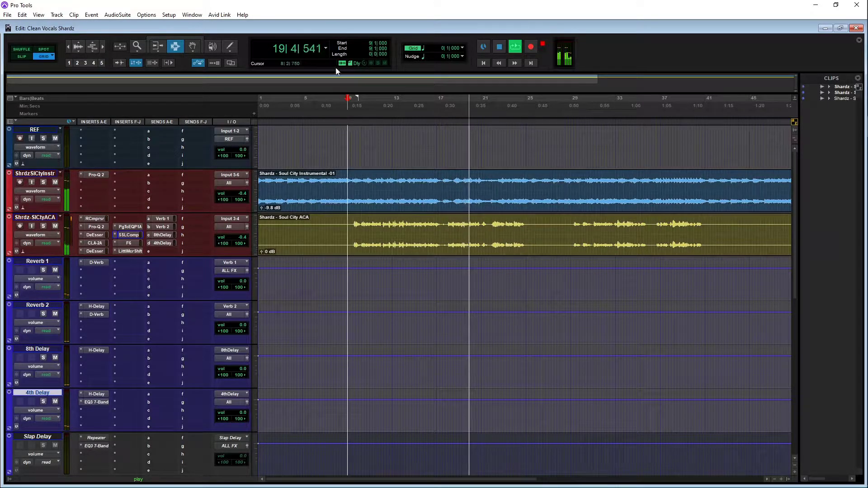
pyautogui.press('space')
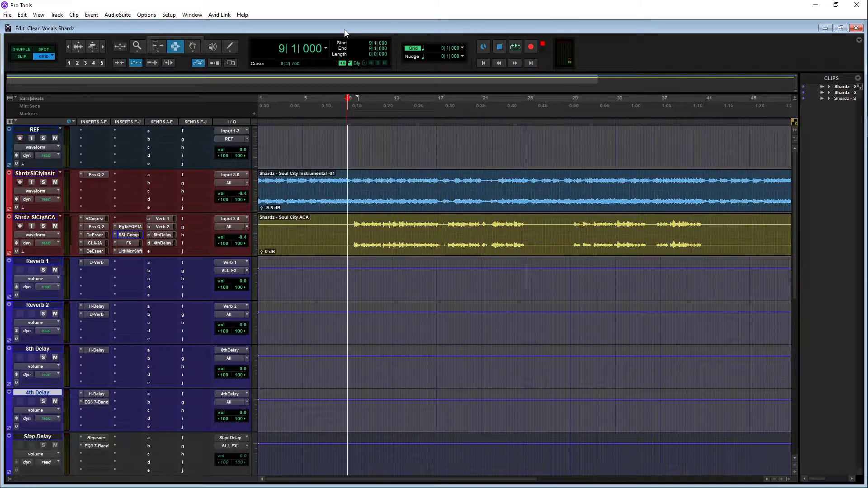
# Bypass all inserts and mute all sends on the Shrdz-SlCtyACA vocal track, and bypass Pro-Q 2 on the instrumental track
pyautogui.keyDown('ctrl'); pyautogui.keyDown('shift'); pyautogui.click(96, 221); pyautogui.keyUp('shift'); pyautogui.keyUp('ctrl')
pyautogui.keyDown('ctrl'); pyautogui.keyDown('shift'); pyautogui.click(165, 220); pyautogui.keyUp('shift'); pyautogui.keyUp('ctrl')
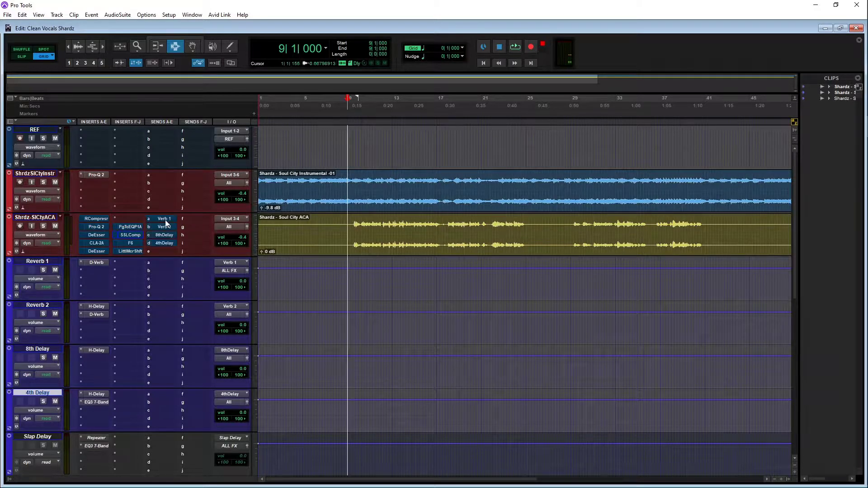
pyautogui.keyDown('ctrl'); pyautogui.click(95, 175); pyautogui.keyUp('ctrl')
# Set the playback start on the vocal track to 9|3|000, just before the first vocal phrase
pyautogui.click(350, 219)
pyautogui.press('t')
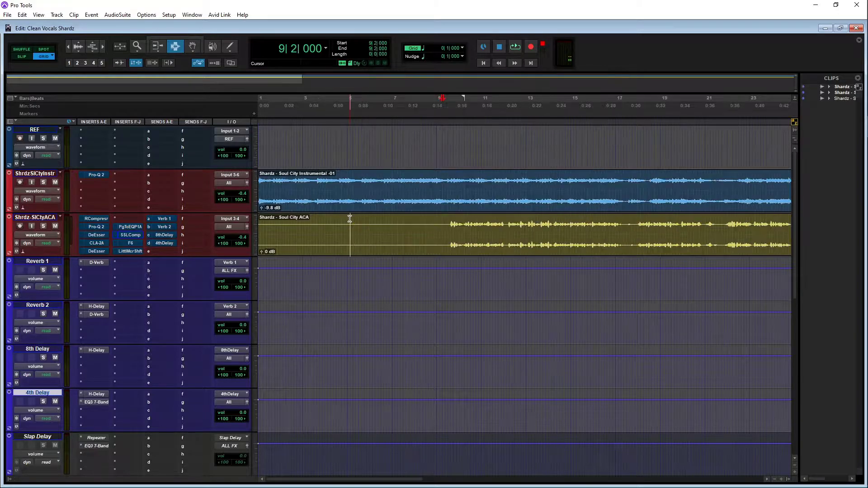
pyautogui.click(448, 237)
pyautogui.press('t')
pyautogui.press('t')
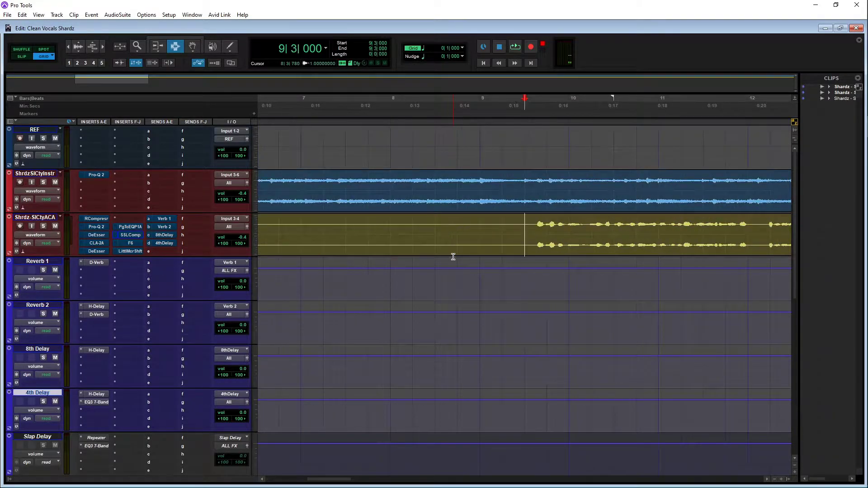
pyautogui.press('r')
# Open the vocal track's RCompressor and play the section with the plugin still bypassed
pyautogui.click(95, 219)
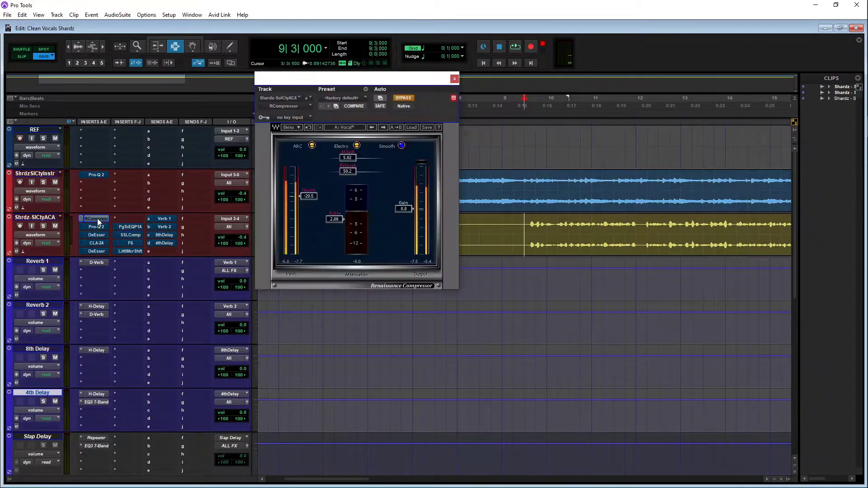
pyautogui.moveTo(300, 90); pyautogui.dragTo(313, 94)
pyautogui.keyDown('ctrl'); pyautogui.click(96, 218); pyautogui.keyUp('ctrl')
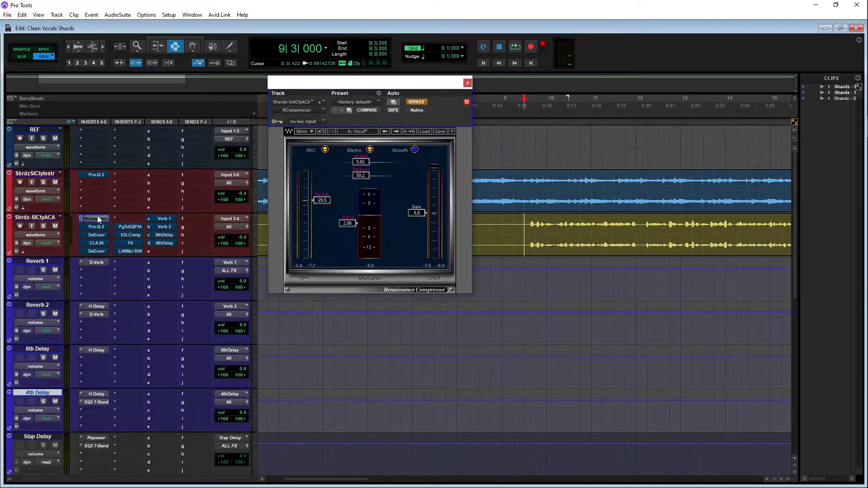
pyautogui.press('space')
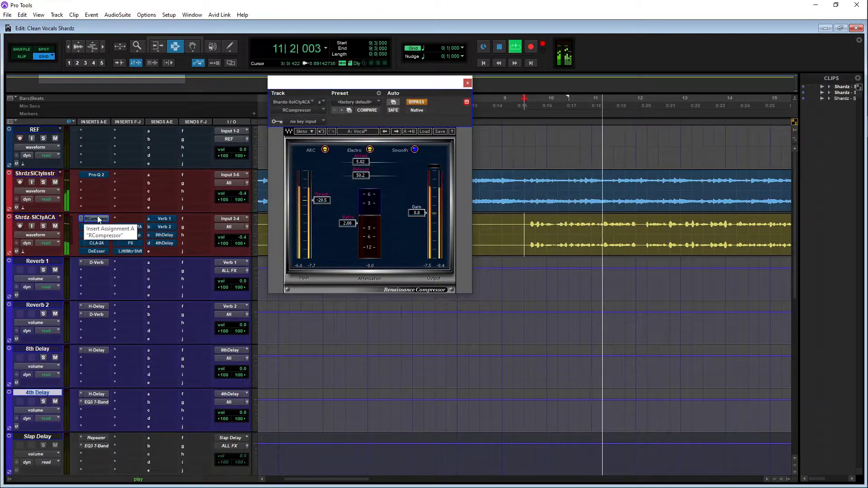
pyautogui.press('space')
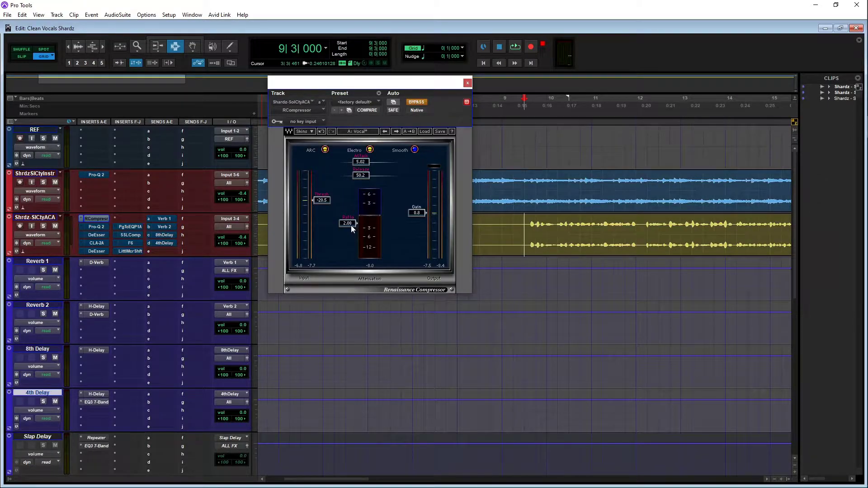
# Activate the RCompressor on the vocal track and audition the vocal through it
pyautogui.click(419, 102)
pyautogui.press('space')
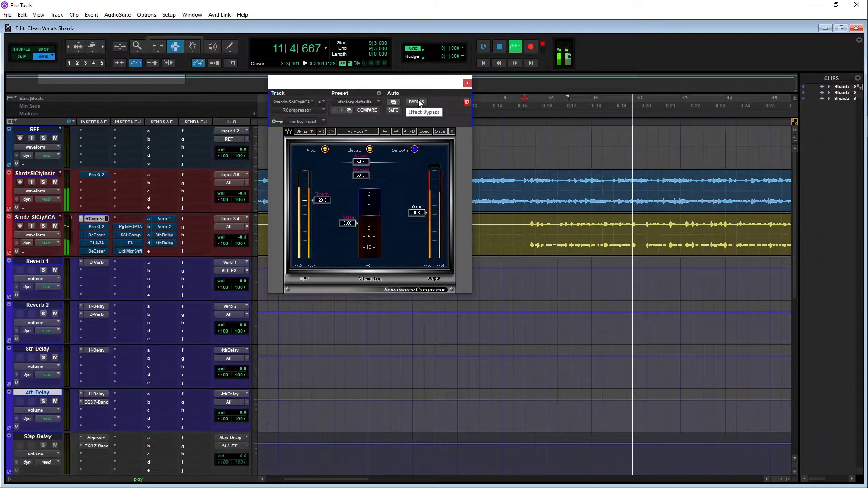
pyautogui.press('space')
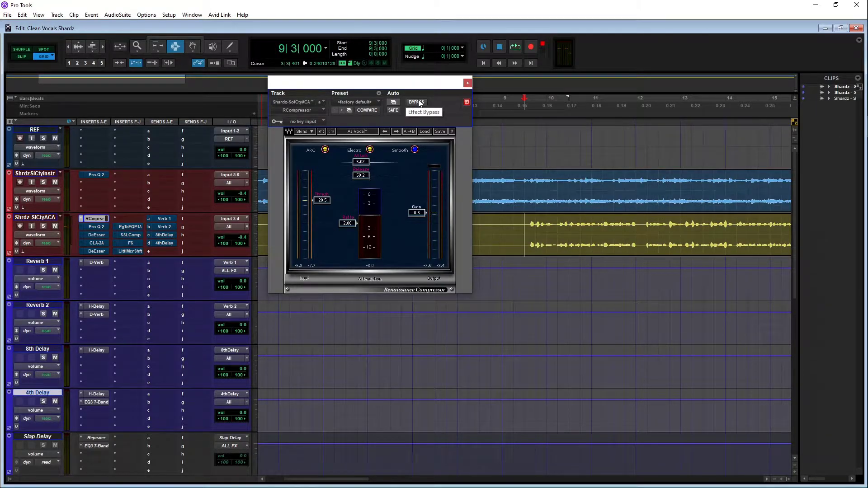
# Activate the Pro-Q 2 equalizer on the vocal track and audition its low-shelf and midrange cuts
pyautogui.click(99, 227)
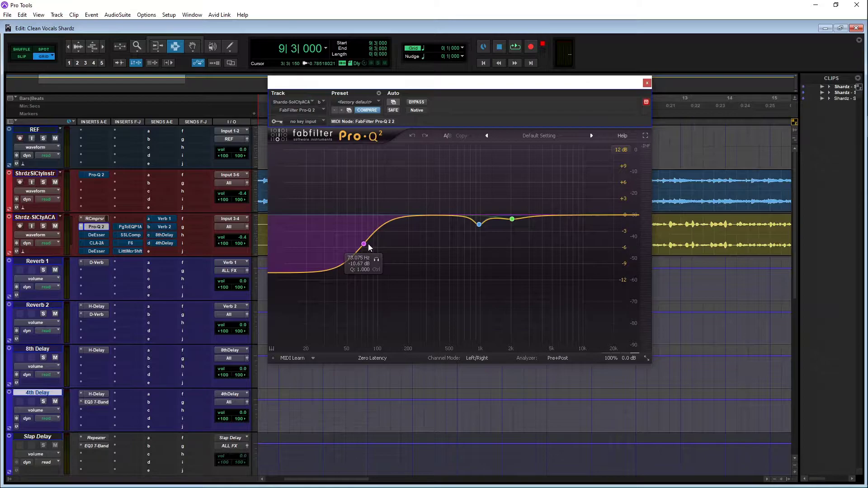
pyautogui.press('space')
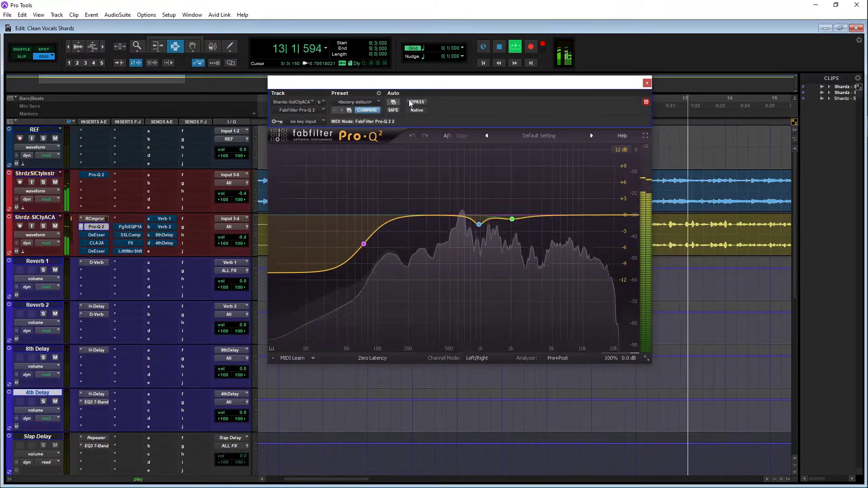
pyautogui.press('space')
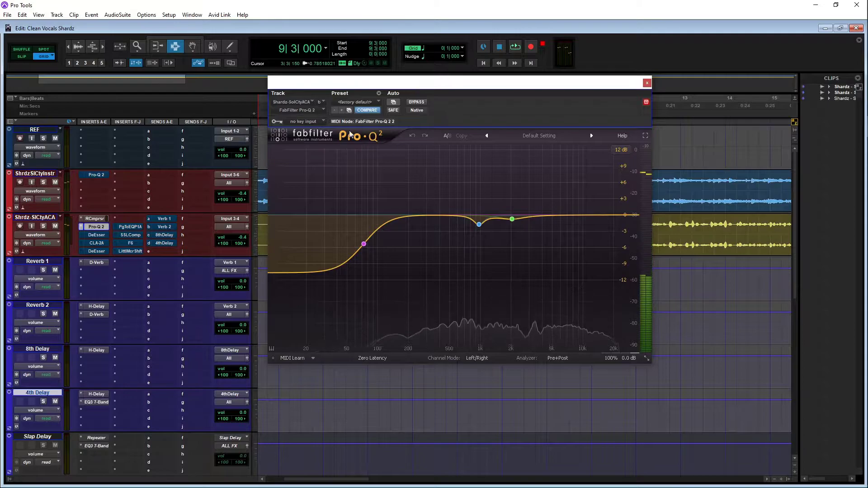
# Activate the first DeEsser on the vocal track, in insert slot C, and audition the vocal
pyautogui.click(106, 234)
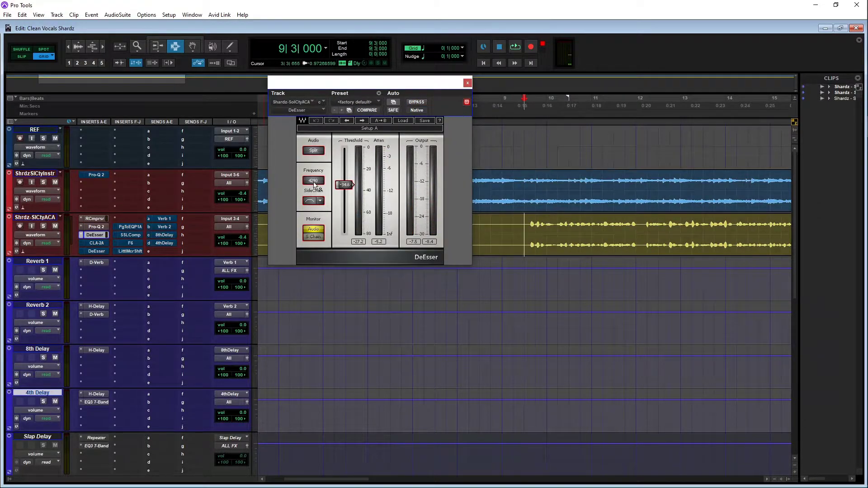
pyautogui.press('space')
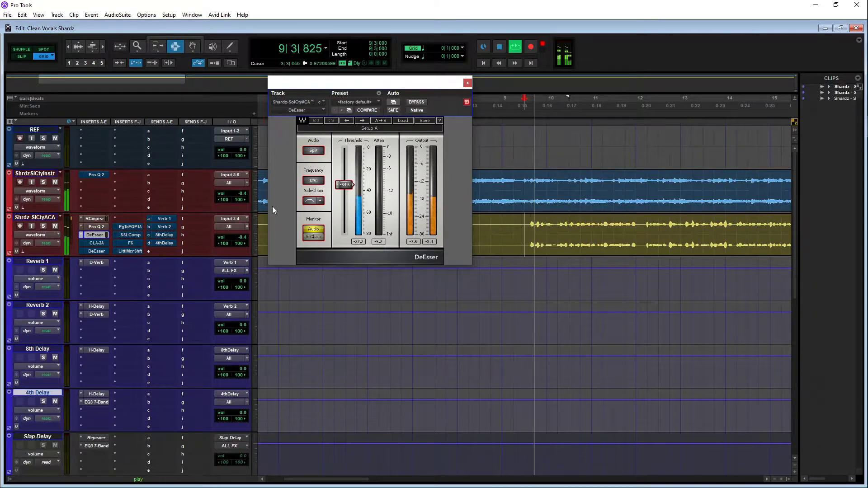
pyautogui.press('space')
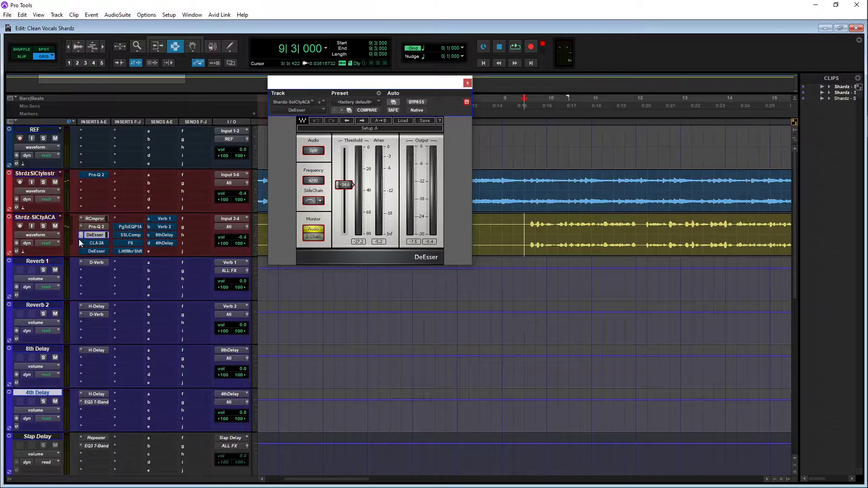
# Activate the CLA-2A compressor on the vocal track and audition the vocal through it twice
pyautogui.click(92, 243)
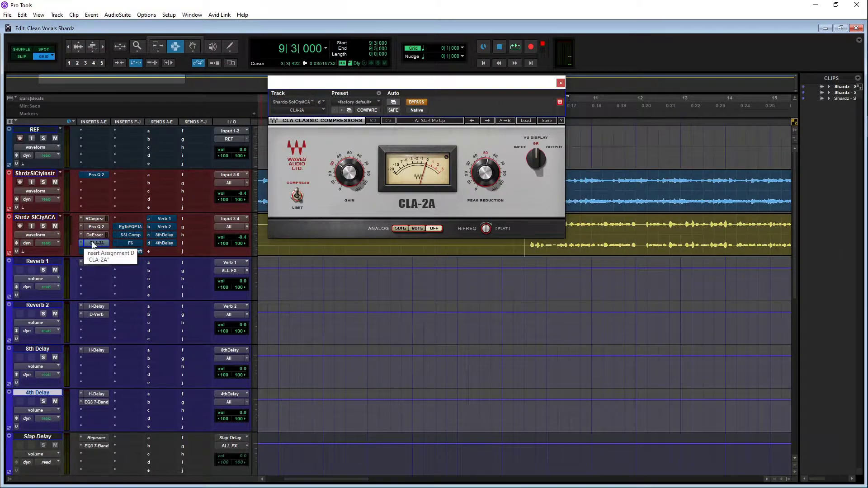
pyautogui.click(422, 101)
pyautogui.moveTo(423, 87); pyautogui.dragTo(424, 127)
pyautogui.press('space')
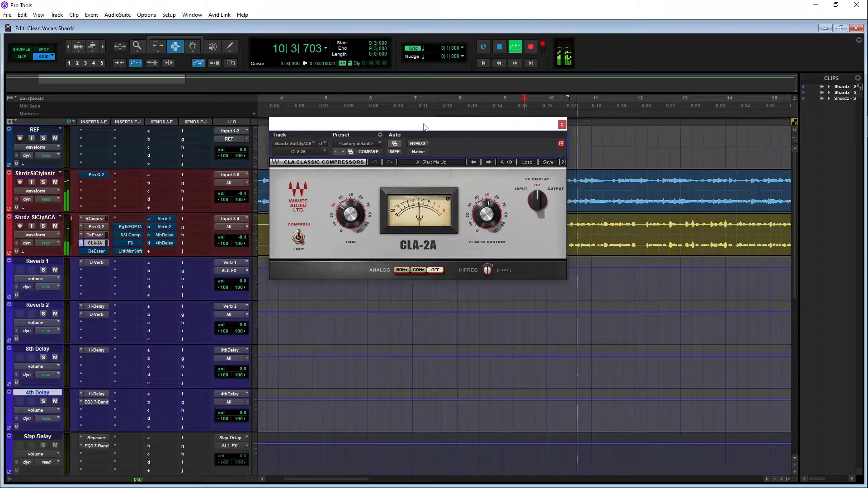
pyautogui.press('space')
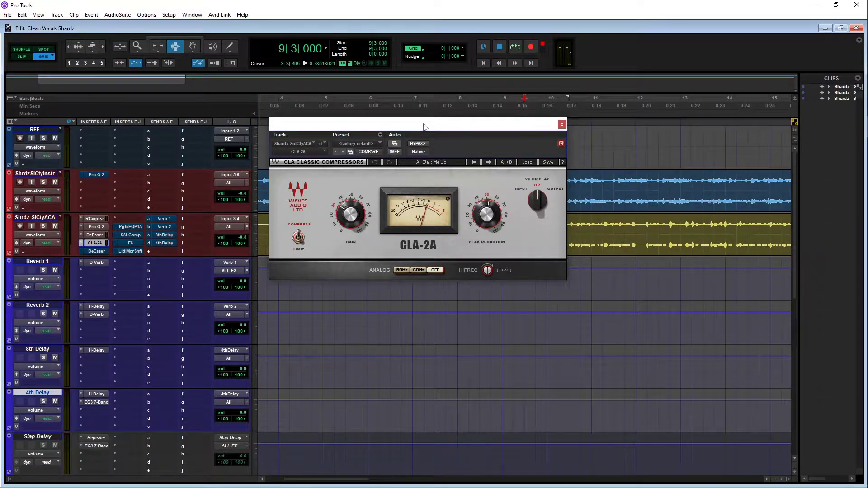
pyautogui.press('space')
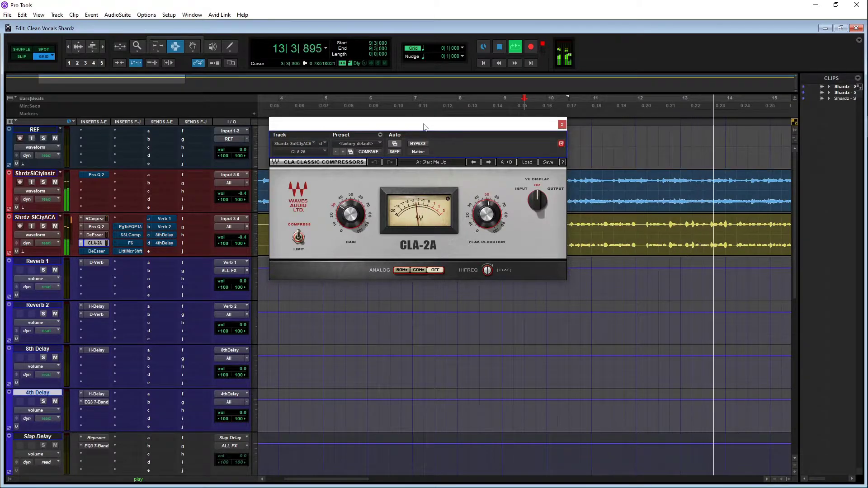
pyautogui.press('space')
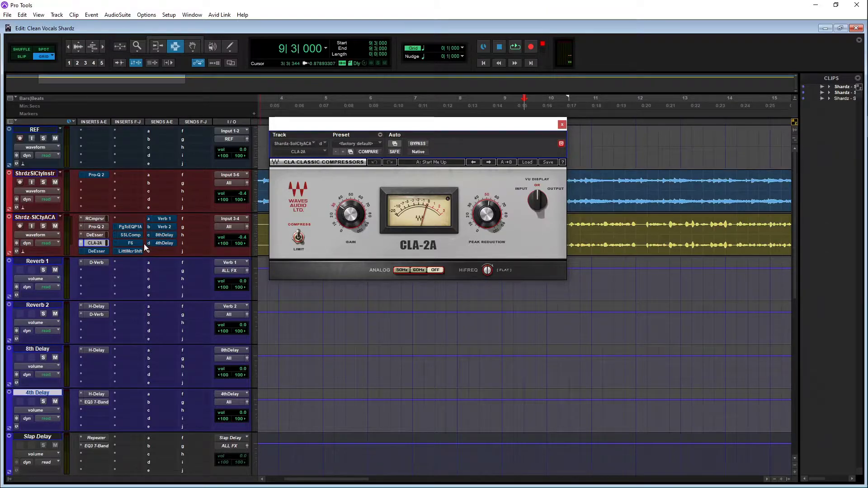
# Activate the second DeEsser on the vocal track, in insert slot E after the CLA-2A, and audition the vocal
pyautogui.click(103, 249)
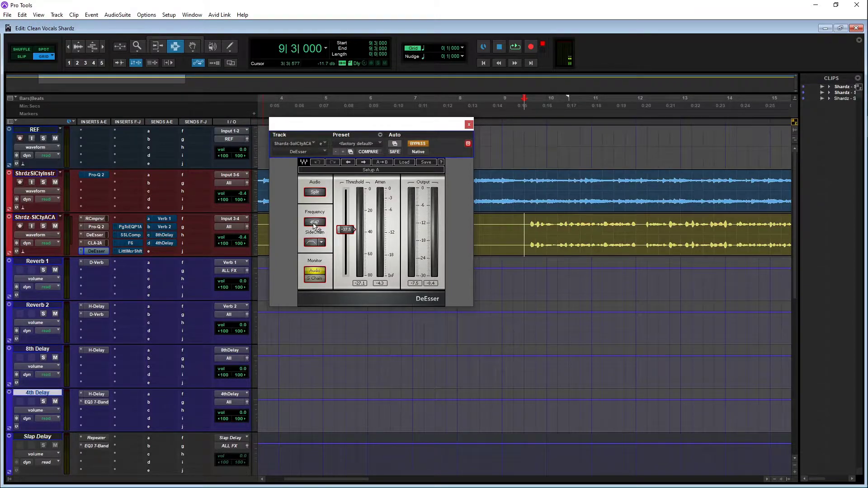
pyautogui.click(415, 144)
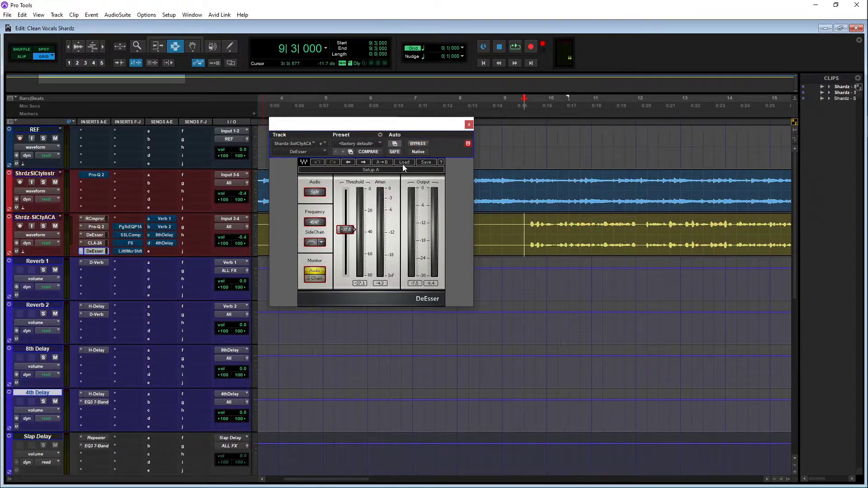
pyautogui.moveTo(399, 122); pyautogui.dragTo(402, 117)
pyautogui.press('space')
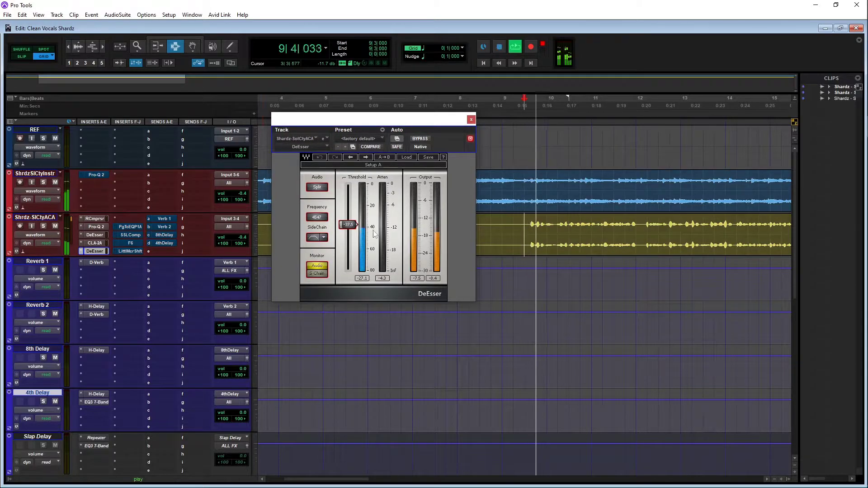
pyautogui.press('space')
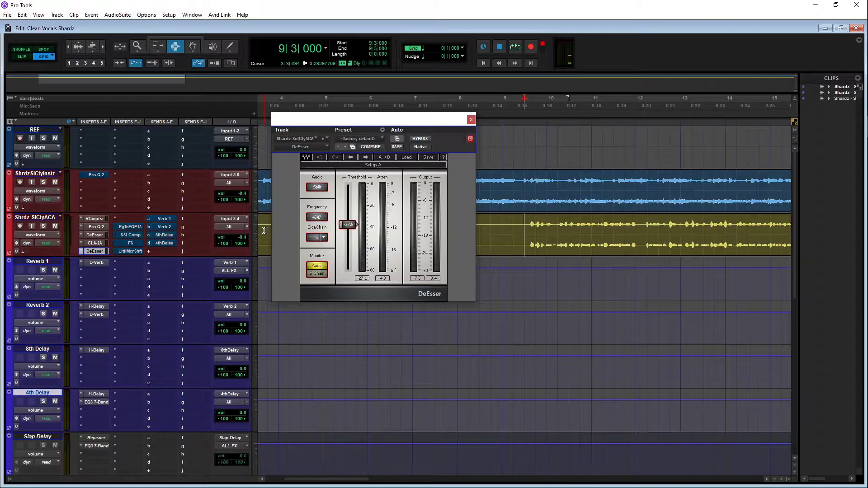
# Open the PuigTec EQP1A equalizer on the vocal track and take it out of bypass
pyautogui.click(132, 227)
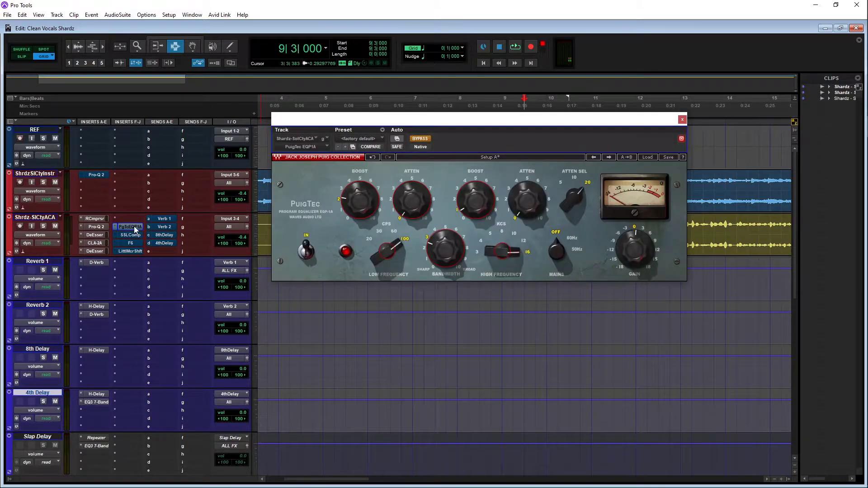
pyautogui.click(427, 140)
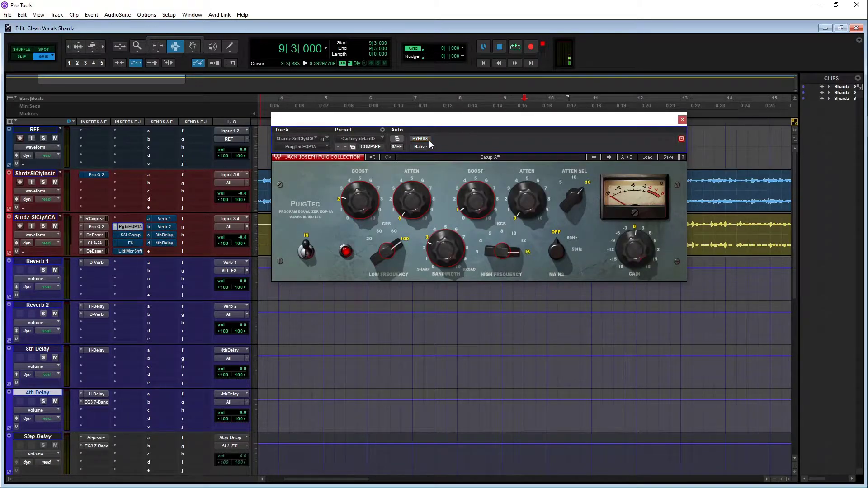
pyautogui.moveTo(433, 123); pyautogui.dragTo(395, 117)
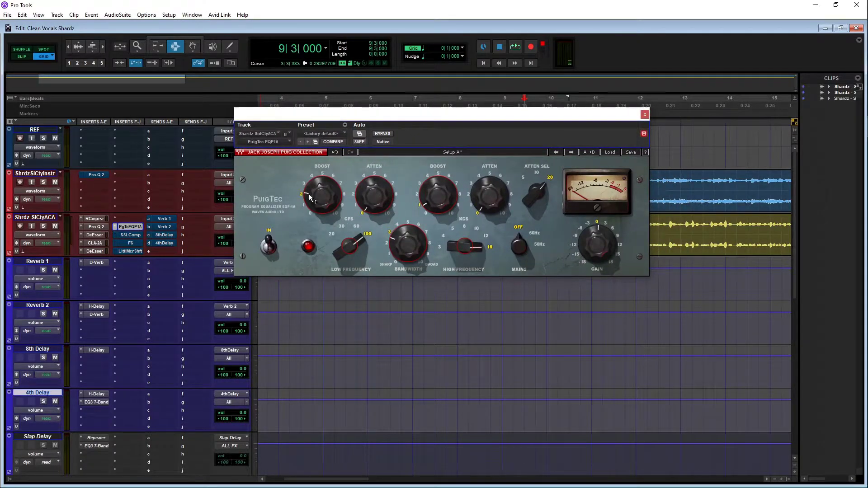
pyautogui.moveTo(319, 198)
# Review the vocal track's Pro-Q 2 curve, and return to the PuigTec EQP1A to audition the vocal with its boosts
pyautogui.click(102, 219)
pyautogui.click(103, 224)
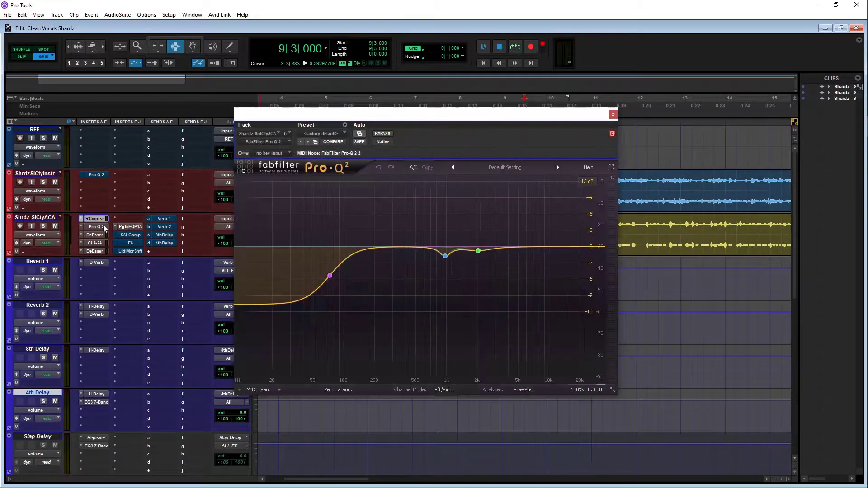
pyautogui.click(130, 227)
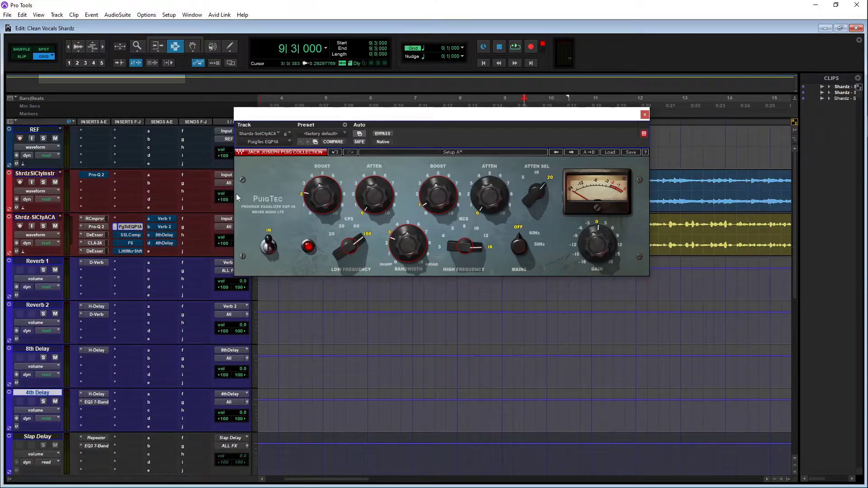
pyautogui.click(442, 197)
pyautogui.press('space')
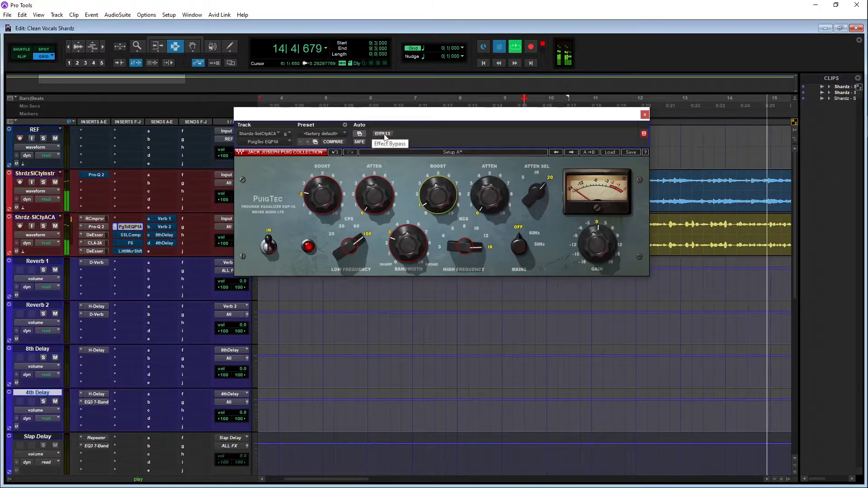
pyautogui.press('space')
# Activate the SSLComp on the vocal track and audition the vocal through it
pyautogui.click(129, 235)
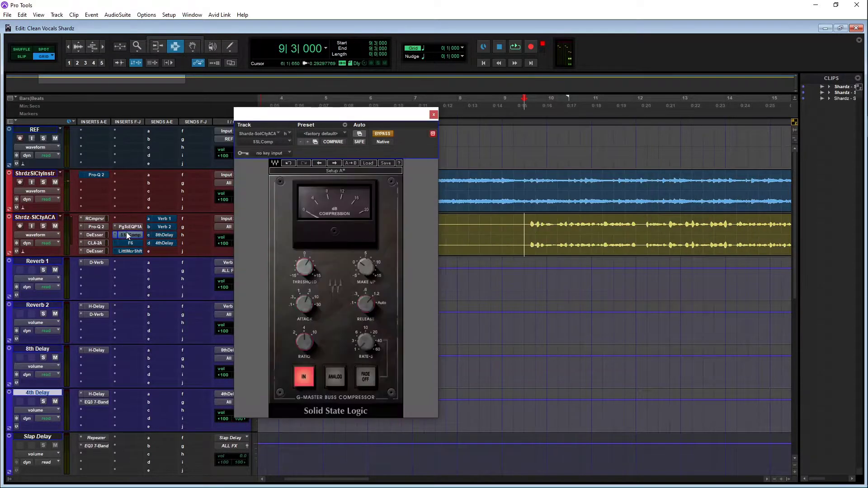
pyautogui.press('space')
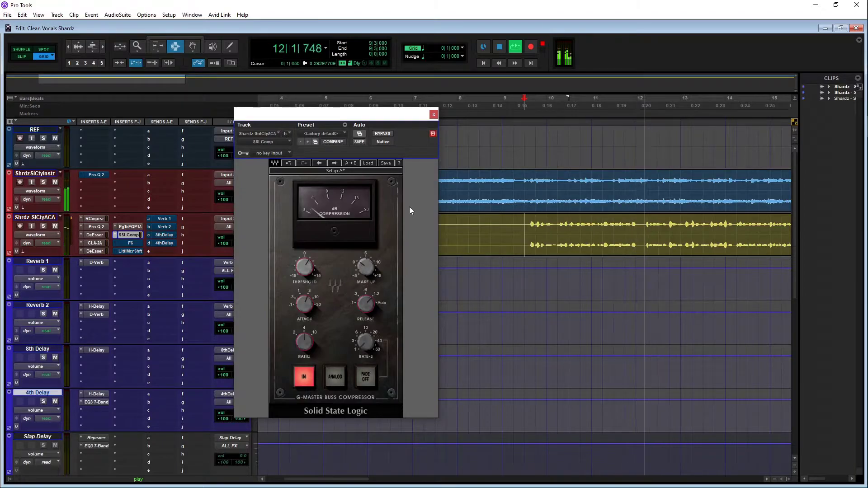
pyautogui.press('space')
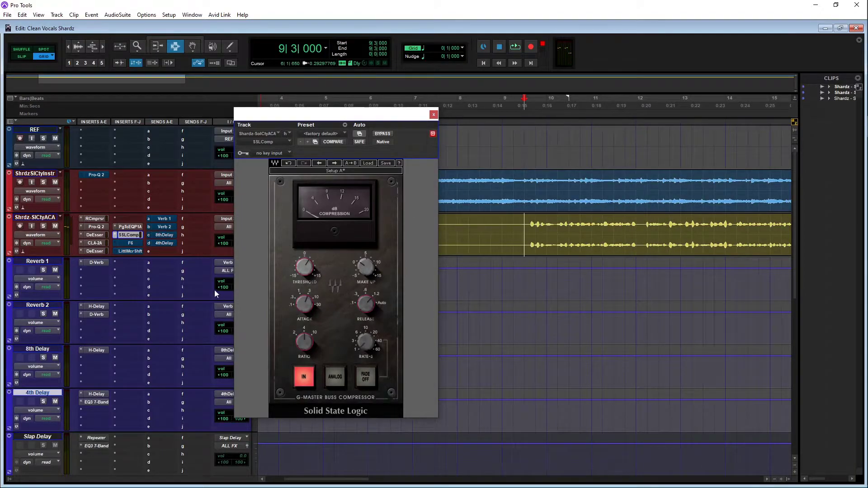
# Take the F6 dynamic equalizer on the vocal track out of bypass, audition the vocal, and close the plugin window
pyautogui.click(138, 245)
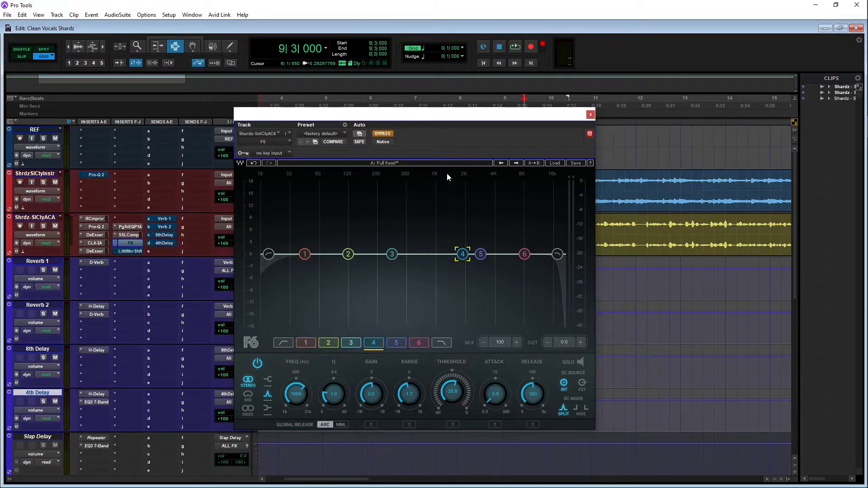
pyautogui.click(388, 134)
pyautogui.moveTo(407, 114); pyautogui.dragTo(412, 109)
pyautogui.press('space')
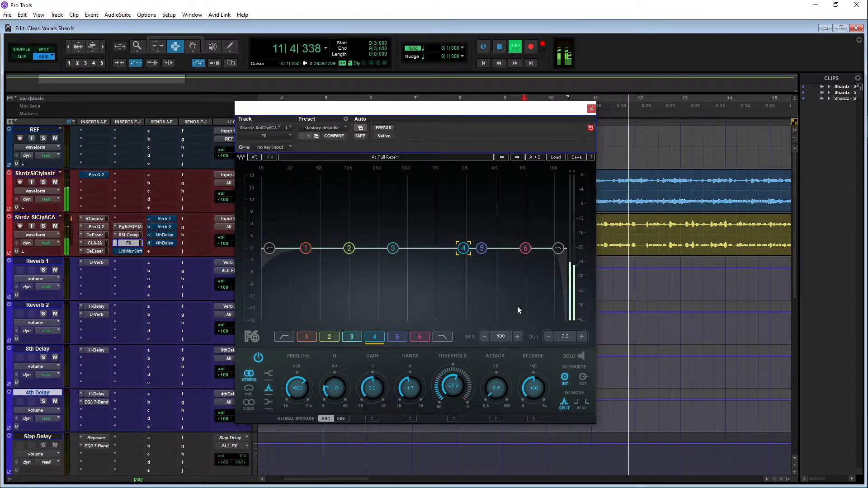
pyautogui.press('space')
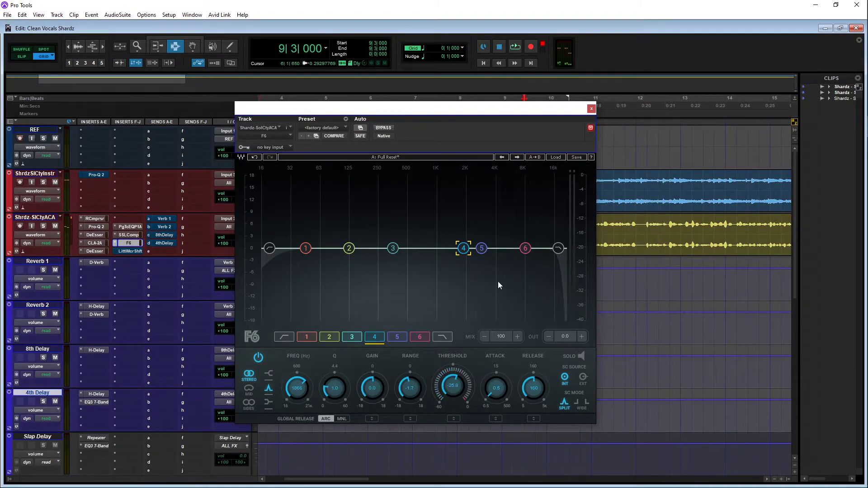
pyautogui.click(411, 387)
pyautogui.click(592, 108)
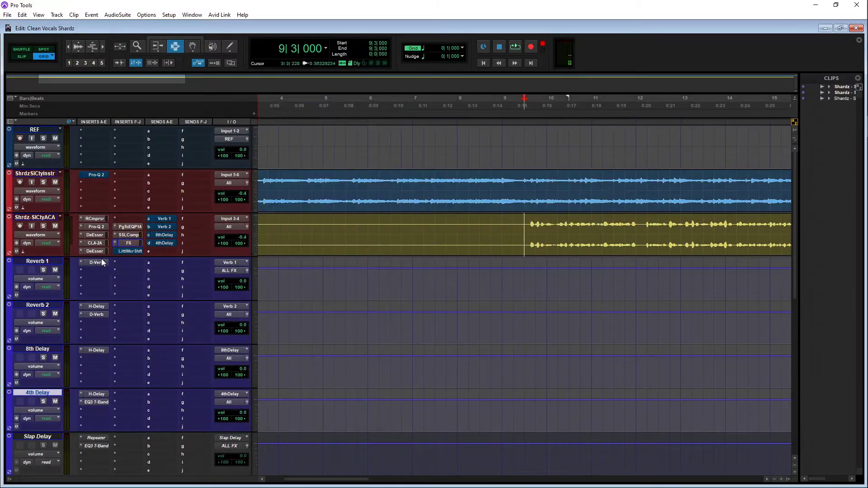
# Activate the Little MicroShift on the vocal track with its mix at 4.5 % and audition the vocal
pyautogui.click(128, 251)
pyautogui.click(292, 203)
pyautogui.keyDown('alt'); pyautogui.click(291, 203); pyautogui.keyUp('alt')
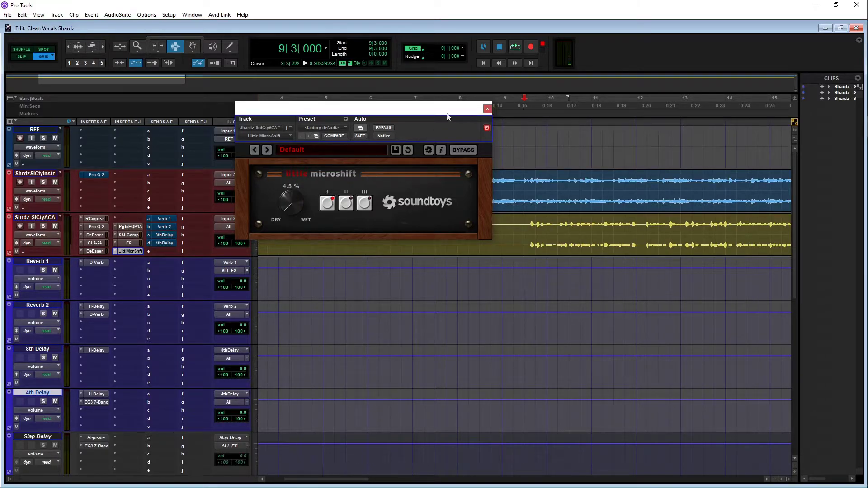
pyautogui.press('space')
pyautogui.click(488, 109)
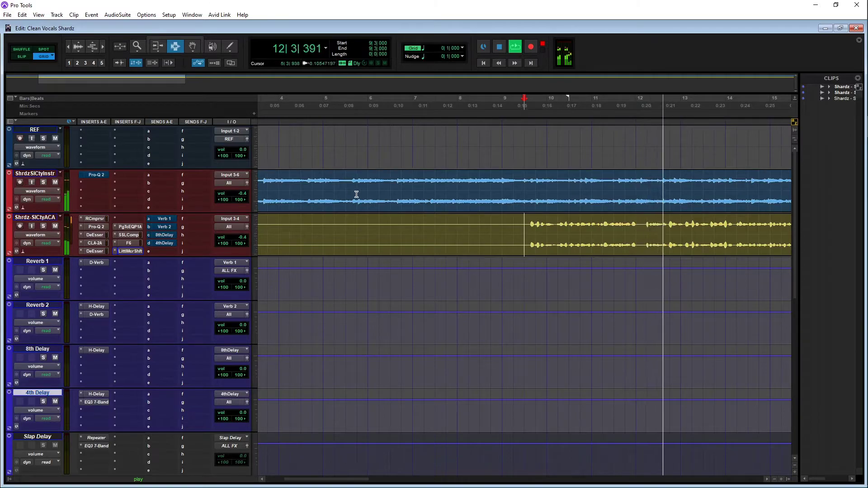
pyautogui.press('space')
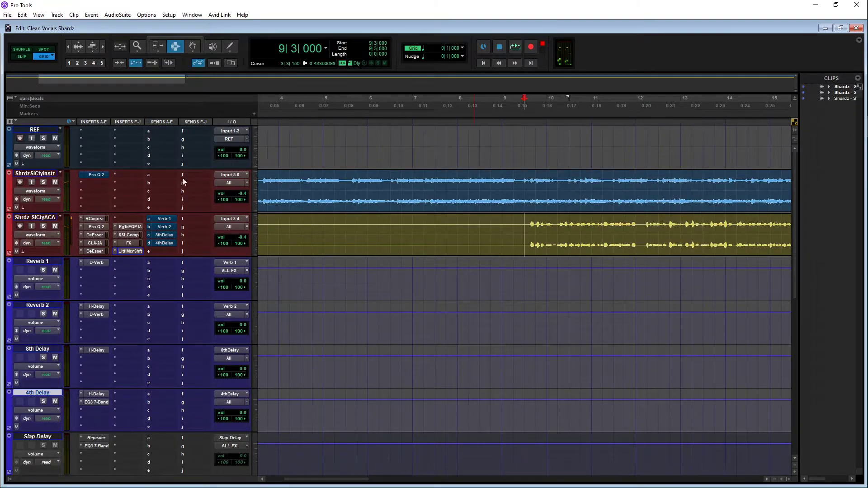
# Activate the vocal track's Verb 1 send, open the D-Verb on the Reverb 1 track, and audition the vocal with it
pyautogui.click(163, 220)
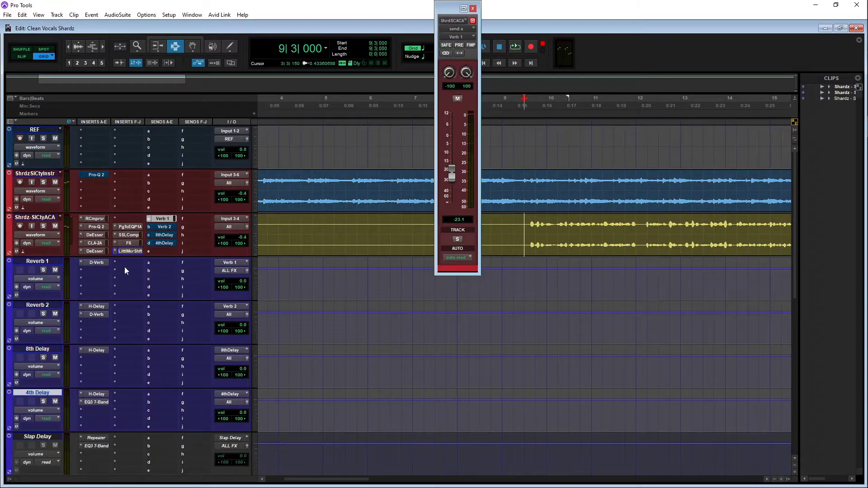
pyautogui.click(94, 264)
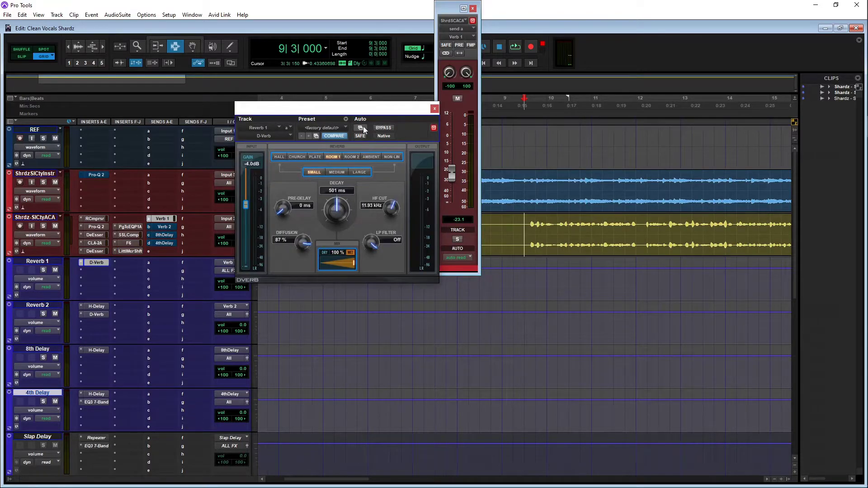
pyautogui.moveTo(366, 113); pyautogui.dragTo(329, 119)
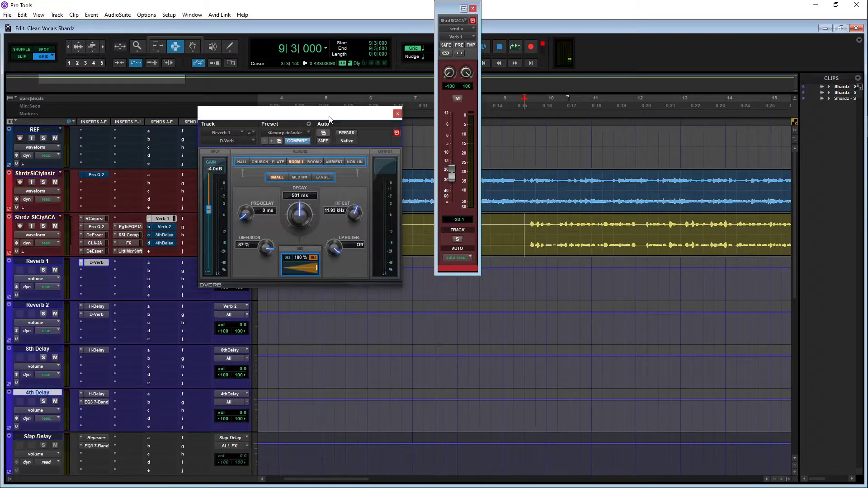
pyautogui.press('space')
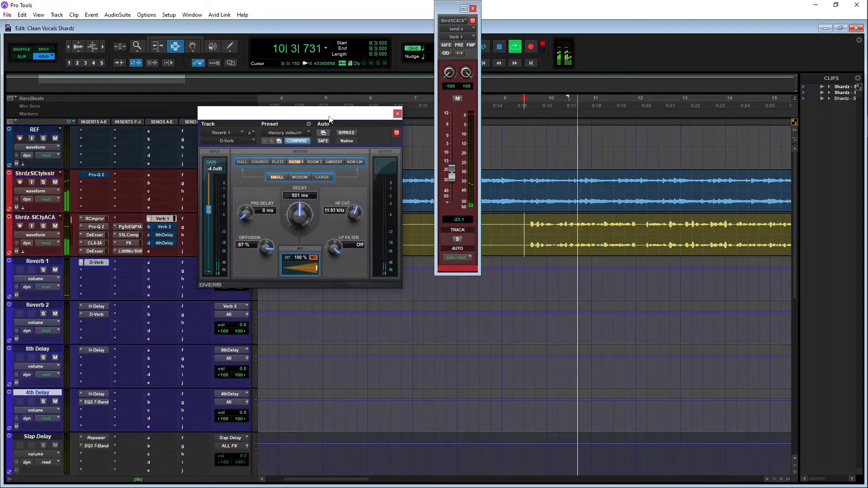
pyautogui.press('space')
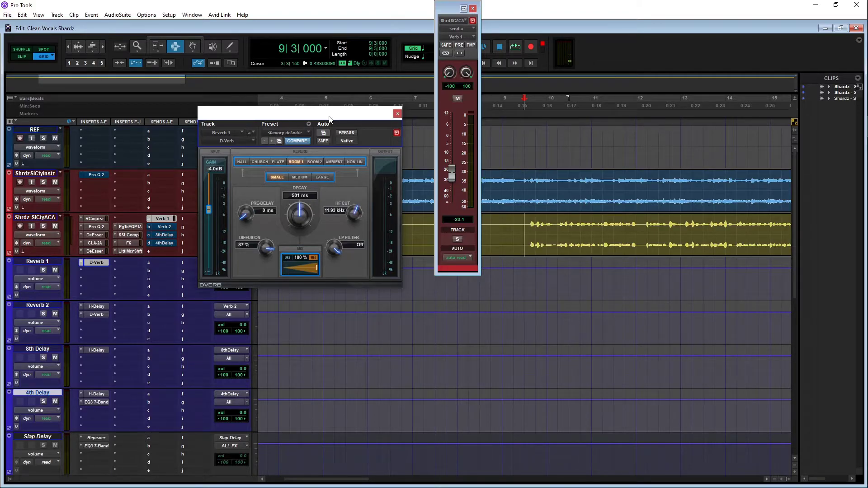
pyautogui.press('space')
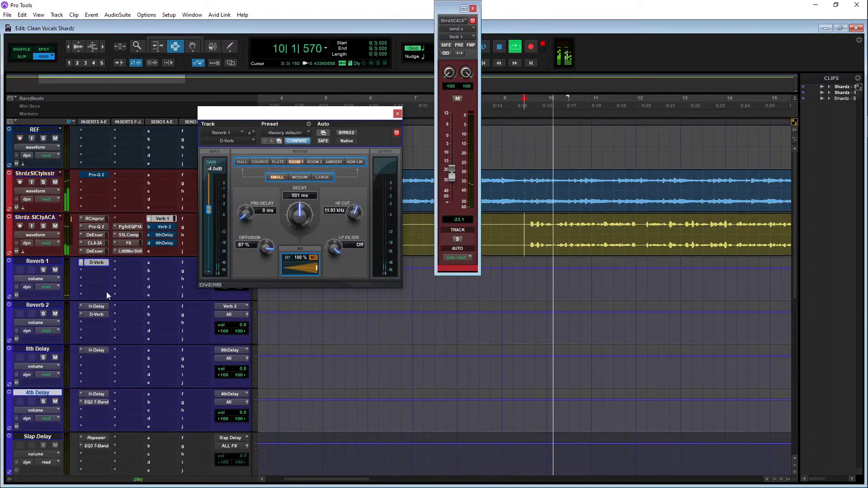
# Examine the H-Delay and D-Verb settings on the Reverb 2 track with both plugin windows side by side
pyautogui.click(101, 306)
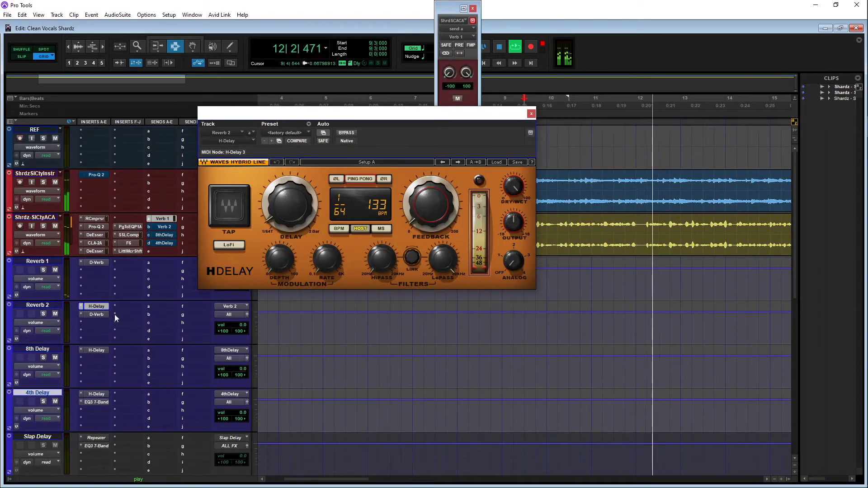
pyautogui.click(100, 314)
pyautogui.press('space')
pyautogui.moveTo(433, 119); pyautogui.dragTo(639, 117)
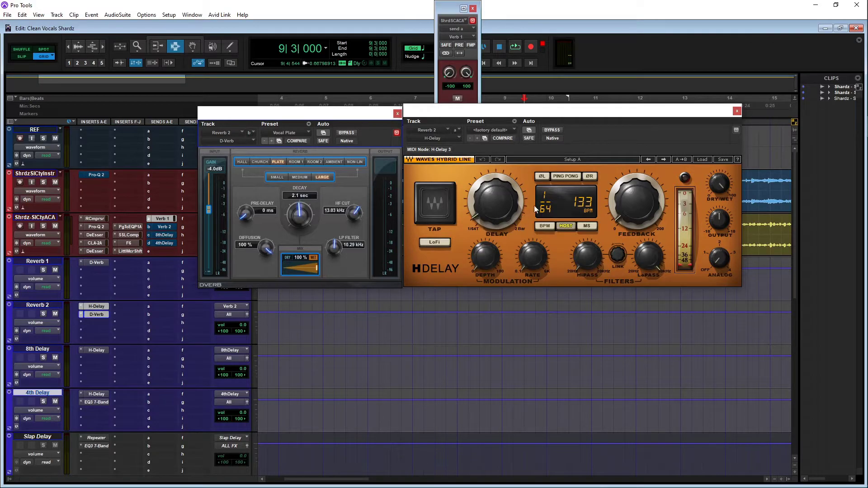
pyautogui.moveTo(494, 217); pyautogui.dragTo(494, 216)
pyautogui.click(397, 114)
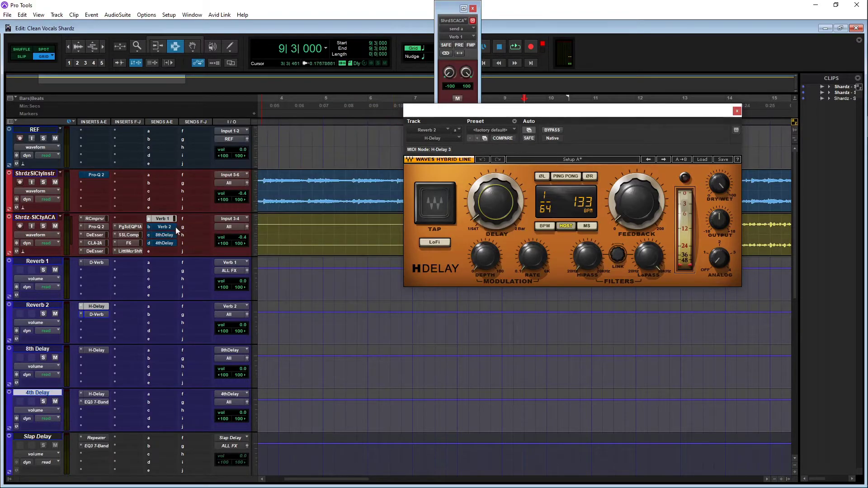
# Activate the vocal track's Verb 2 send, open its send fader, and audition the vocal with the second reverb
pyautogui.press('space')
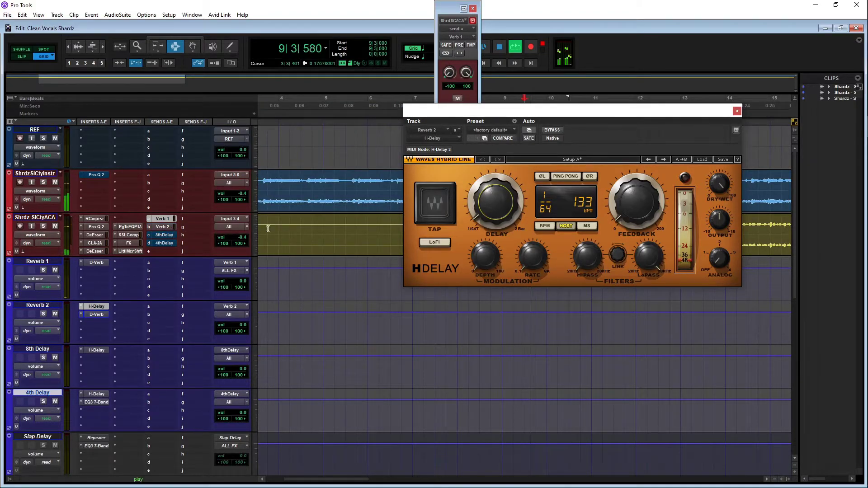
pyautogui.click(737, 111)
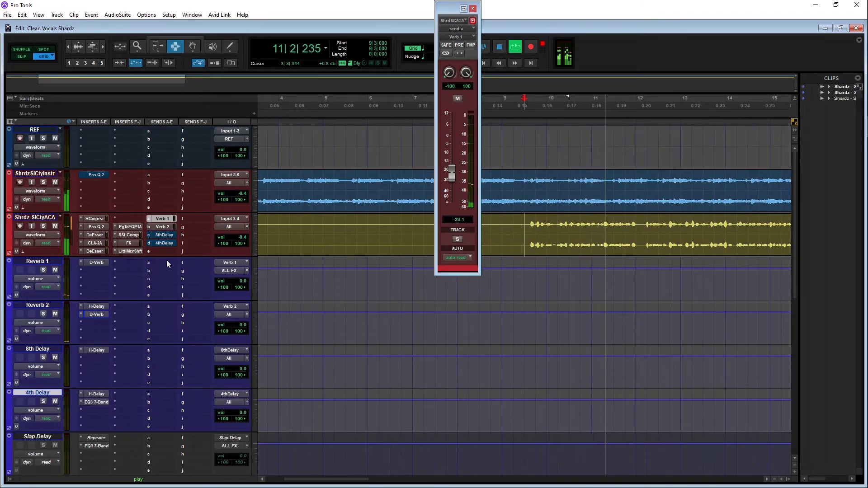
pyautogui.click(163, 227)
pyautogui.moveTo(455, 187); pyautogui.dragTo(464, 219)
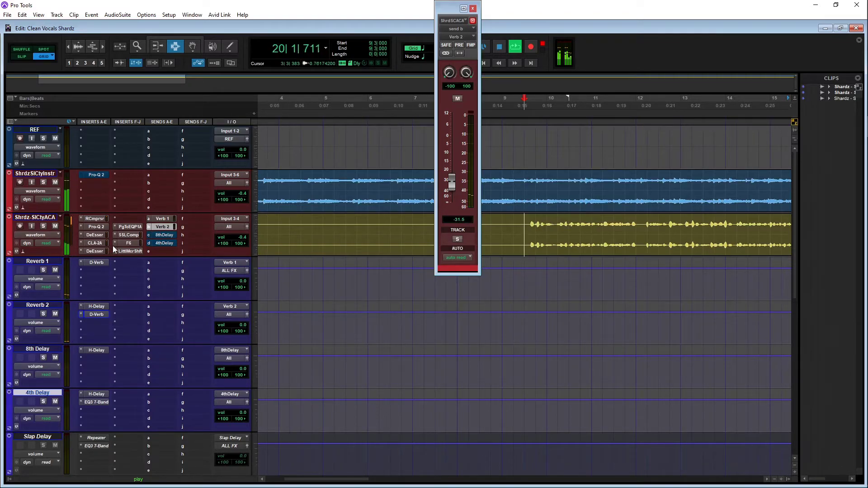
pyautogui.press('space')
# Activate the 8thDelay and 4thDelay sends on the vocal track
pyautogui.click(166, 235)
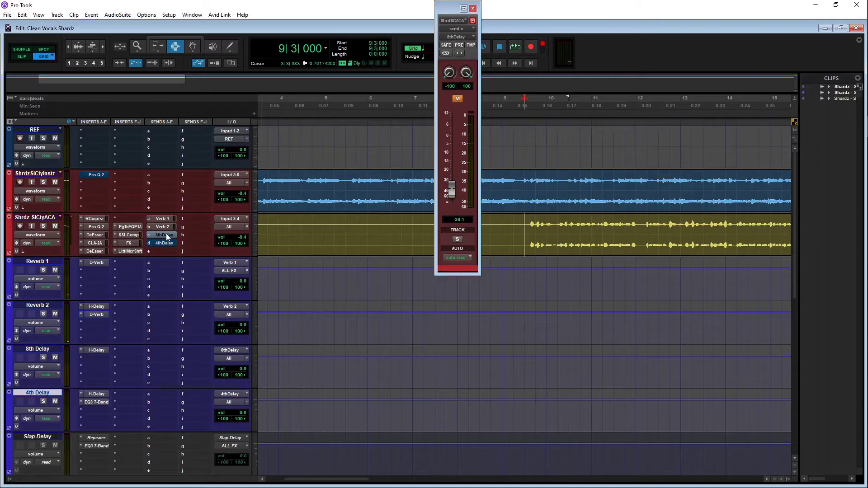
pyautogui.click(165, 243)
pyautogui.click(167, 243)
# Review the H-Delay settings on the 8th Delay and 4th Delay tracks while auditioning the vocal
pyautogui.press('space')
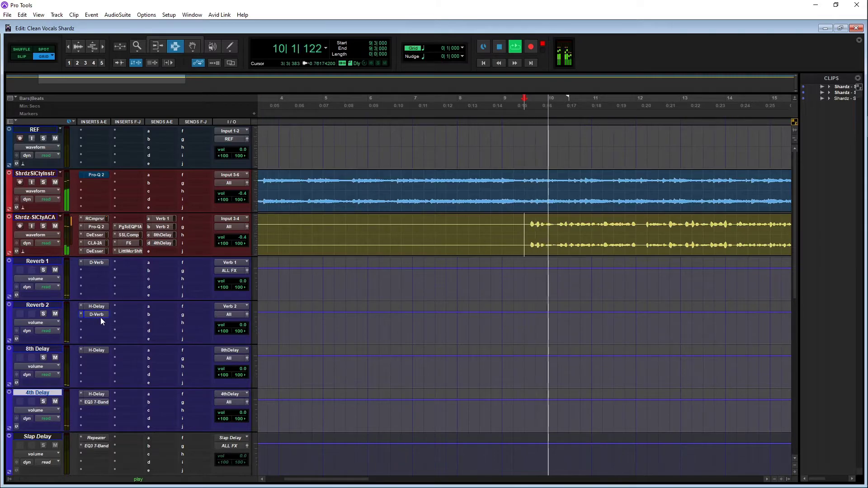
pyautogui.click(96, 351)
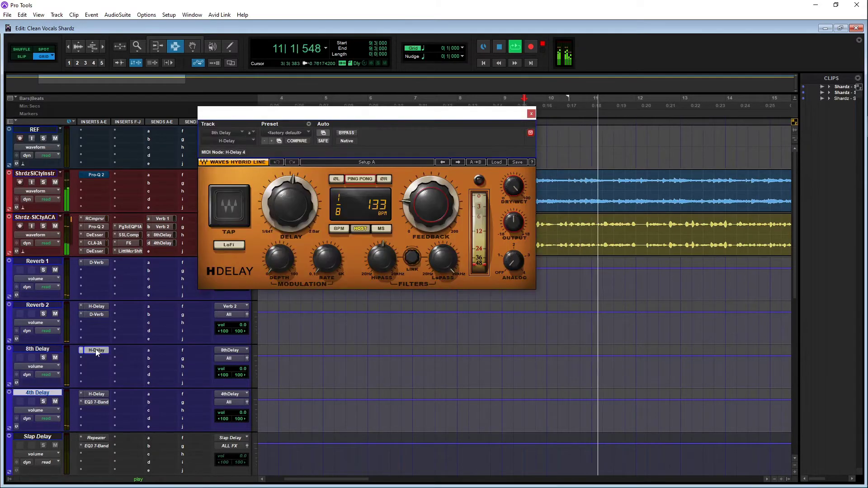
pyautogui.click(97, 394)
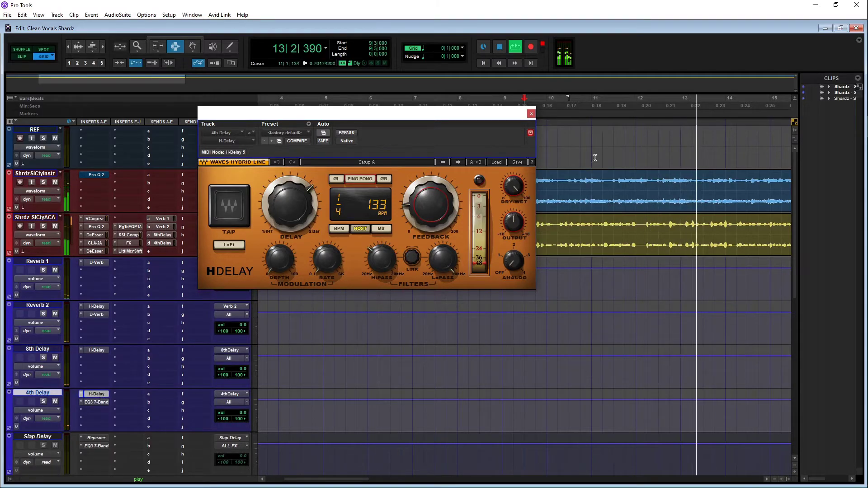
pyautogui.click(531, 113)
pyautogui.hotkey('ctrl', '[')
pyautogui.press('space')
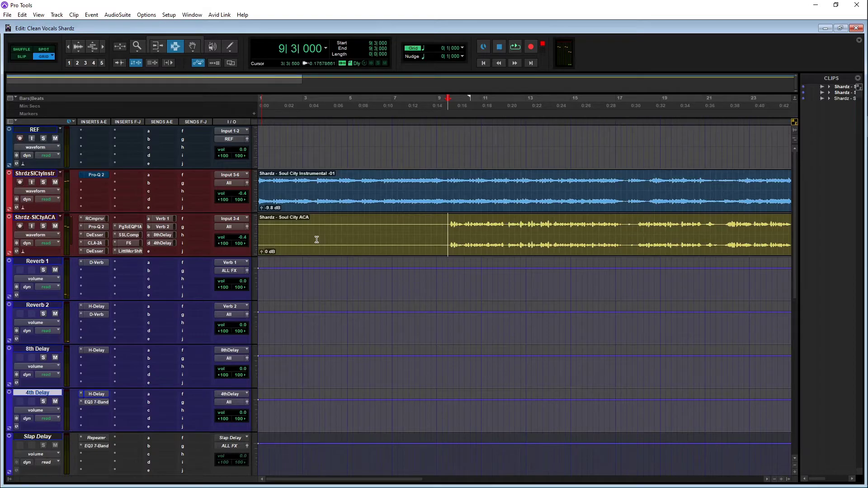
# Audition the fully processed vocal with the instrumental from bar 11
pyautogui.moveTo(449, 229); pyautogui.dragTo(464, 232)
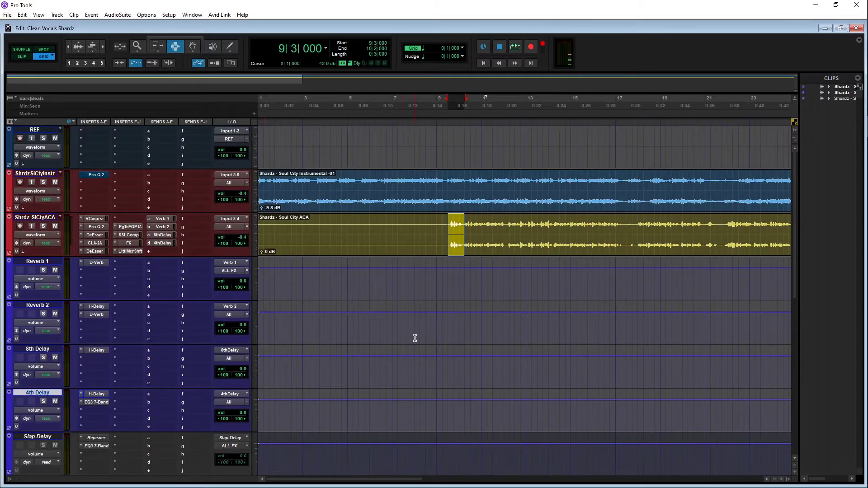
pyautogui.click(481, 224)
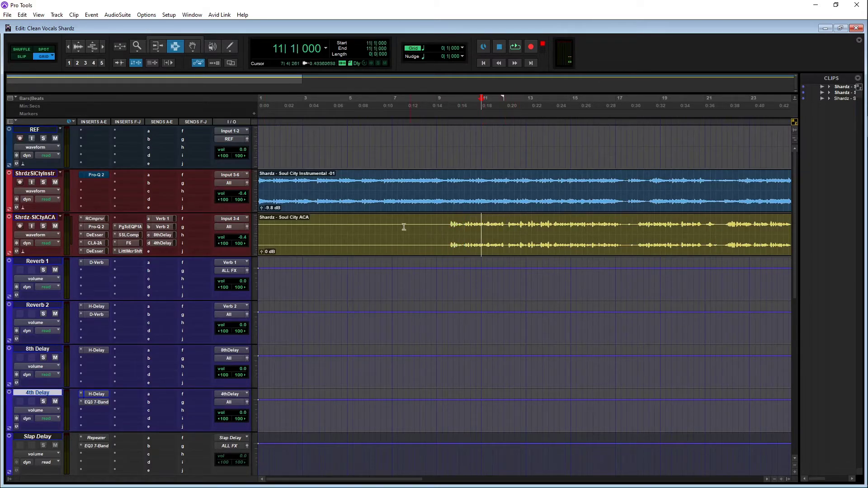
pyautogui.press('space')
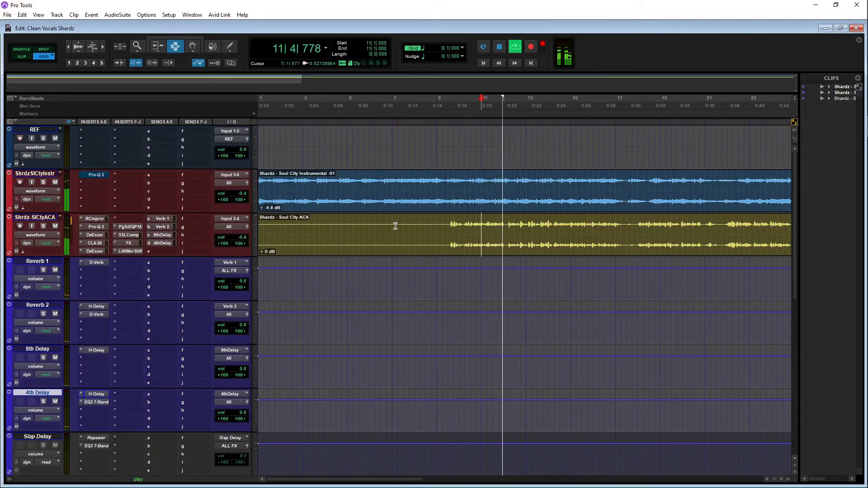
pyautogui.press('space')
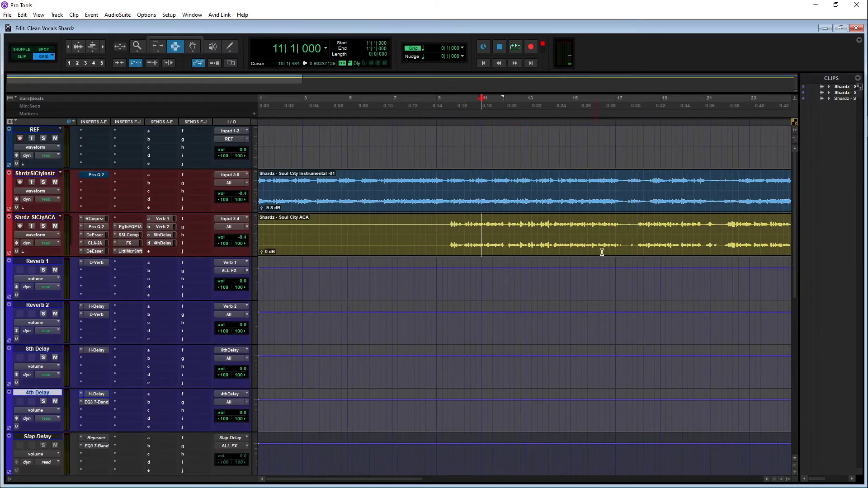
# Audition the end of the vocal phrase and its delay tails from bar 16, beat 4
pyautogui.click(606, 230)
pyautogui.click(610, 227)
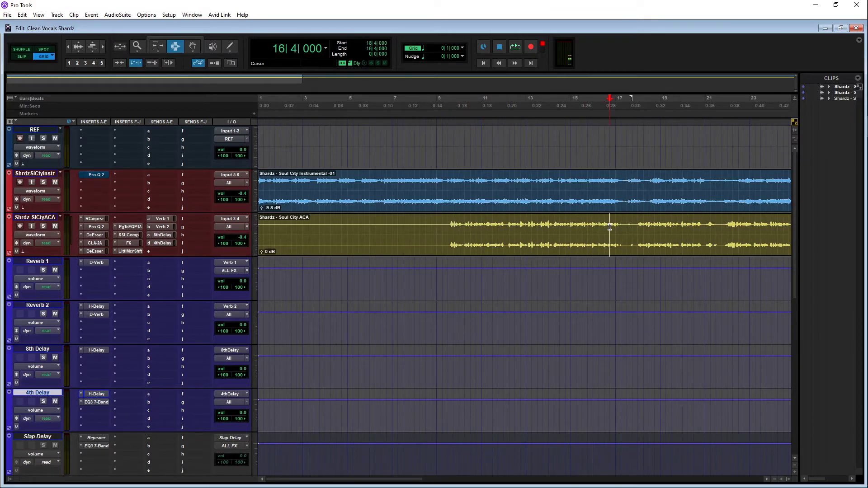
pyautogui.press('space')
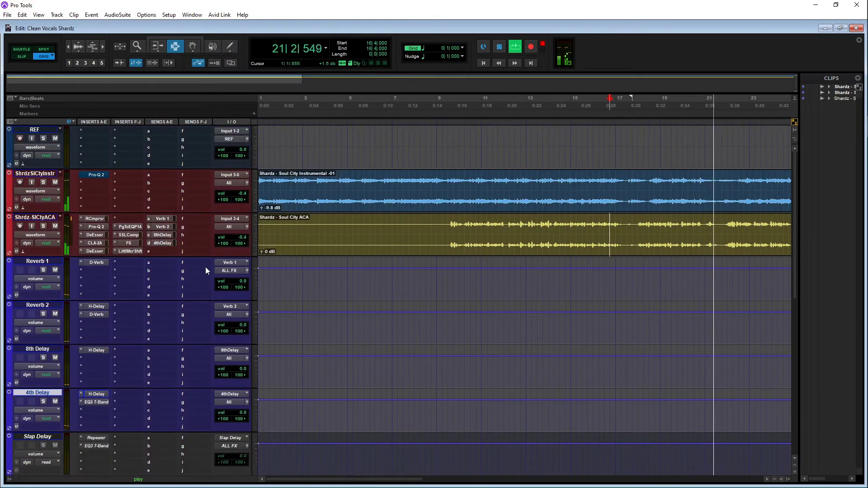
pyautogui.press('space')
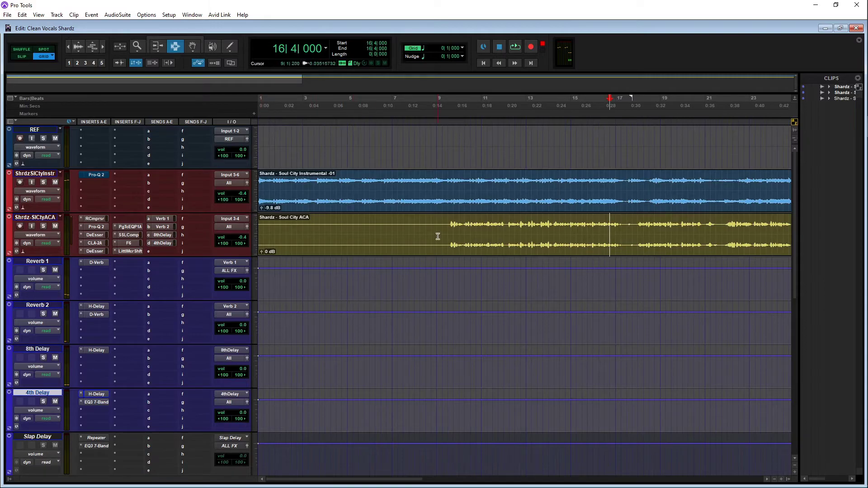
# Review the EQ3 7-Band settings on the 4th Delay track
pyautogui.click(97, 401)
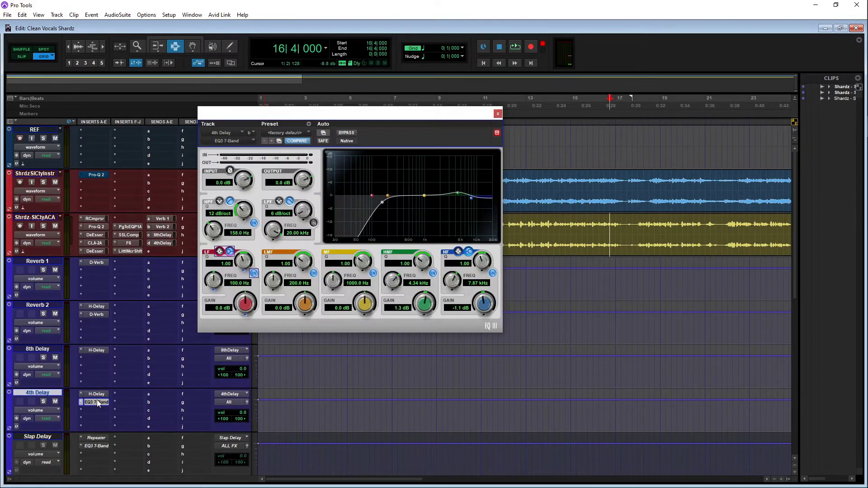
pyautogui.click(497, 114)
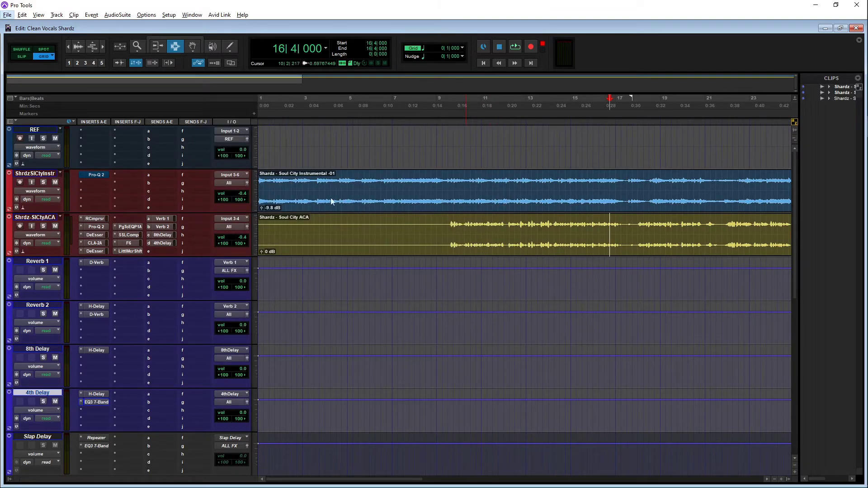
# Check the Pro-Q 2 mid/side dip on the instrumental track and take the plugin out of bypass
pyautogui.click(95, 175)
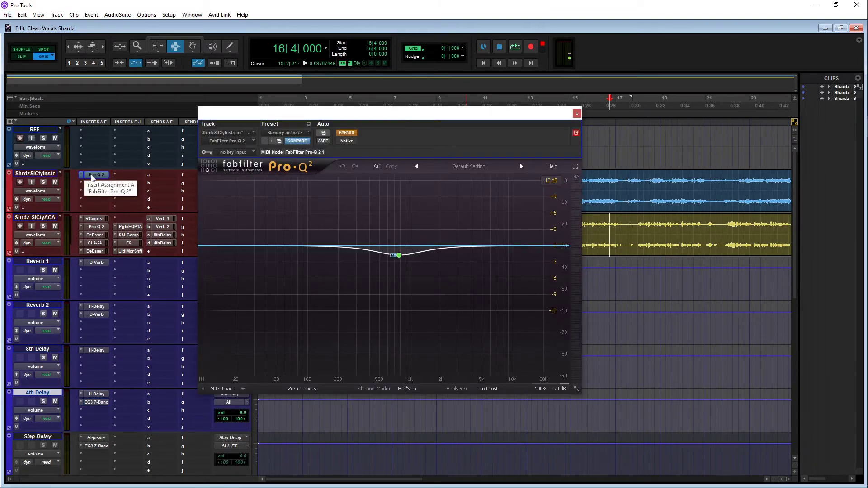
pyautogui.click(407, 390)
pyautogui.click(404, 122)
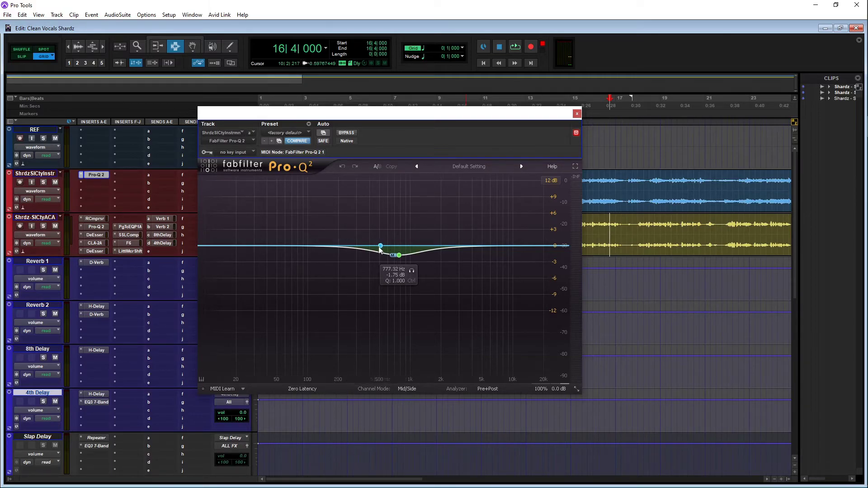
pyautogui.click(576, 113)
# Audition the vocal with the EQ'd instrumental, first from bar 16, beat 4 and again from bar 18
pyautogui.press('space')
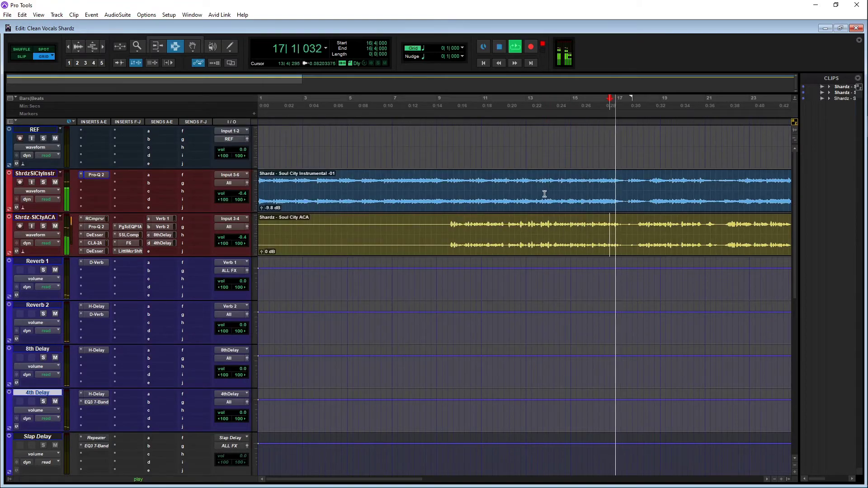
pyautogui.press('r')
pyautogui.press('space')
pyautogui.click(445, 224)
pyautogui.click(448, 225)
pyautogui.press('space')
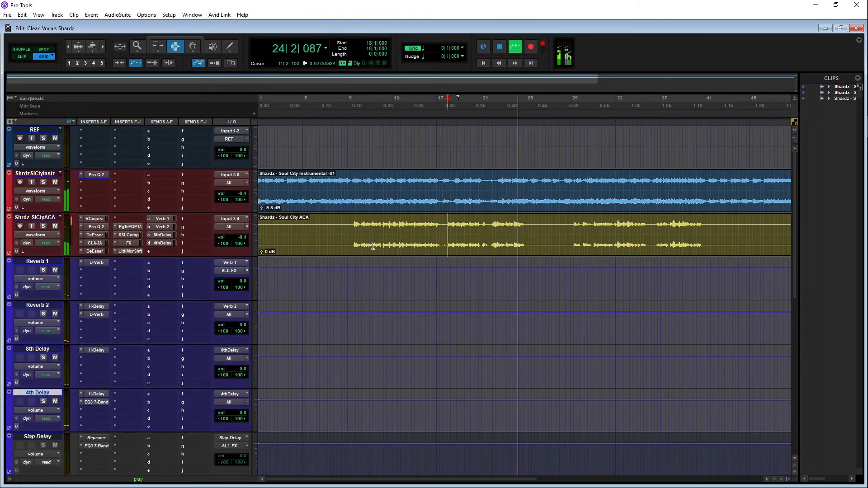
pyautogui.press('space')
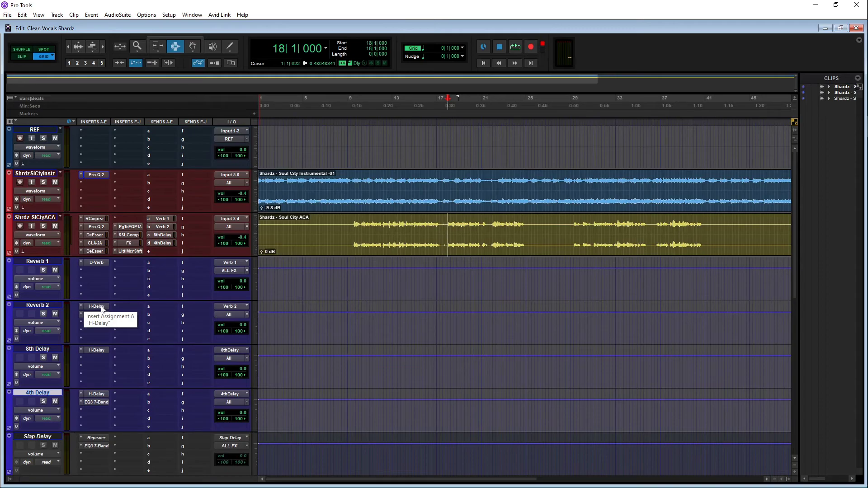
# Play the full mix from bar 9, beat 2 and set the vocal track's volume to -0.6 dB
pyautogui.click(343, 225)
pyautogui.click(350, 223)
pyautogui.press('space')
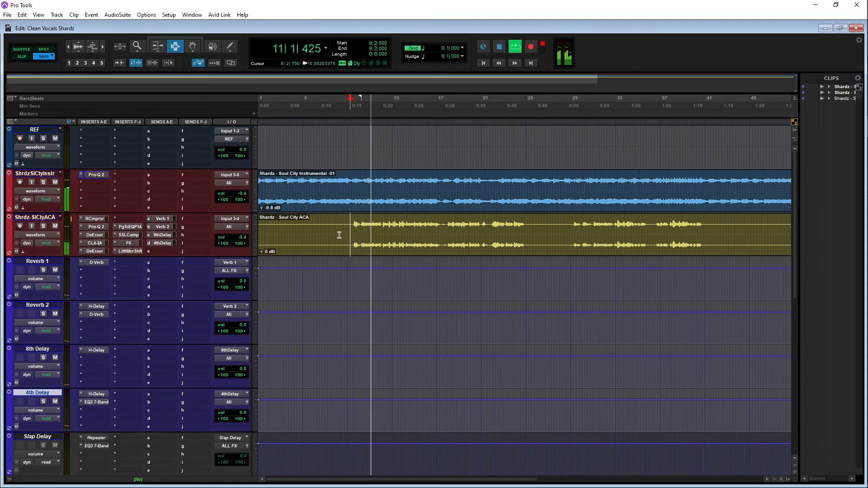
pyautogui.moveTo(243, 238); pyautogui.dragTo(243, 239)
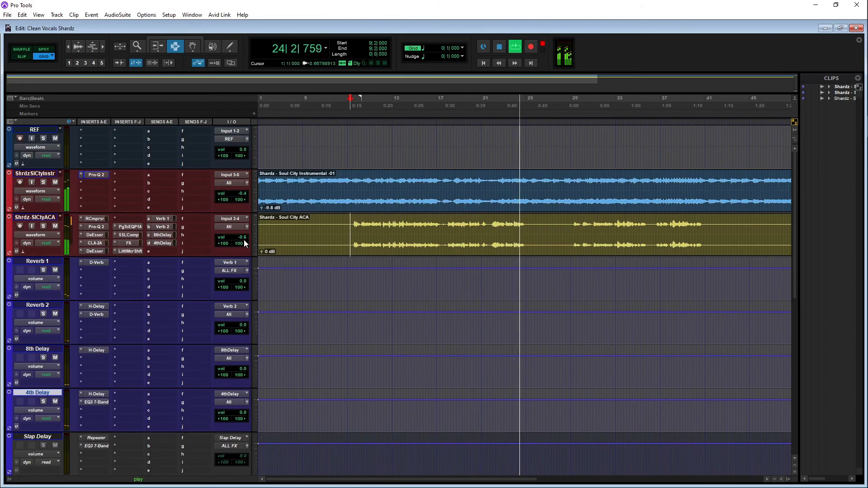
pyautogui.press('space')
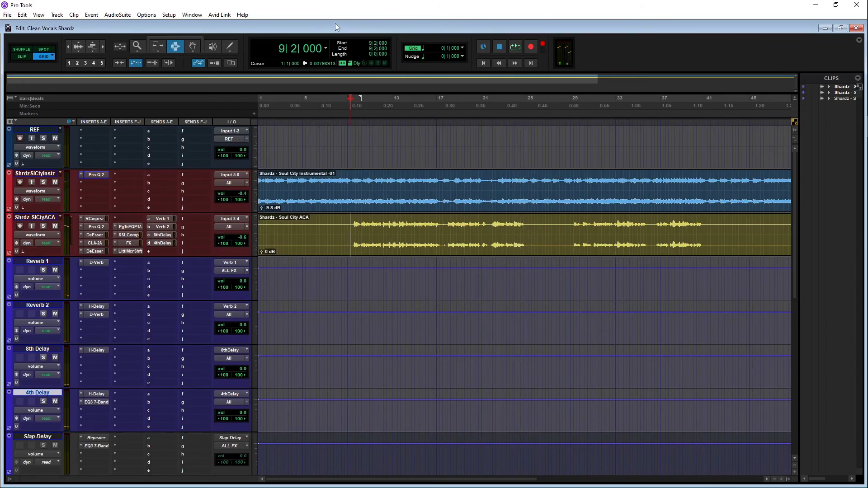